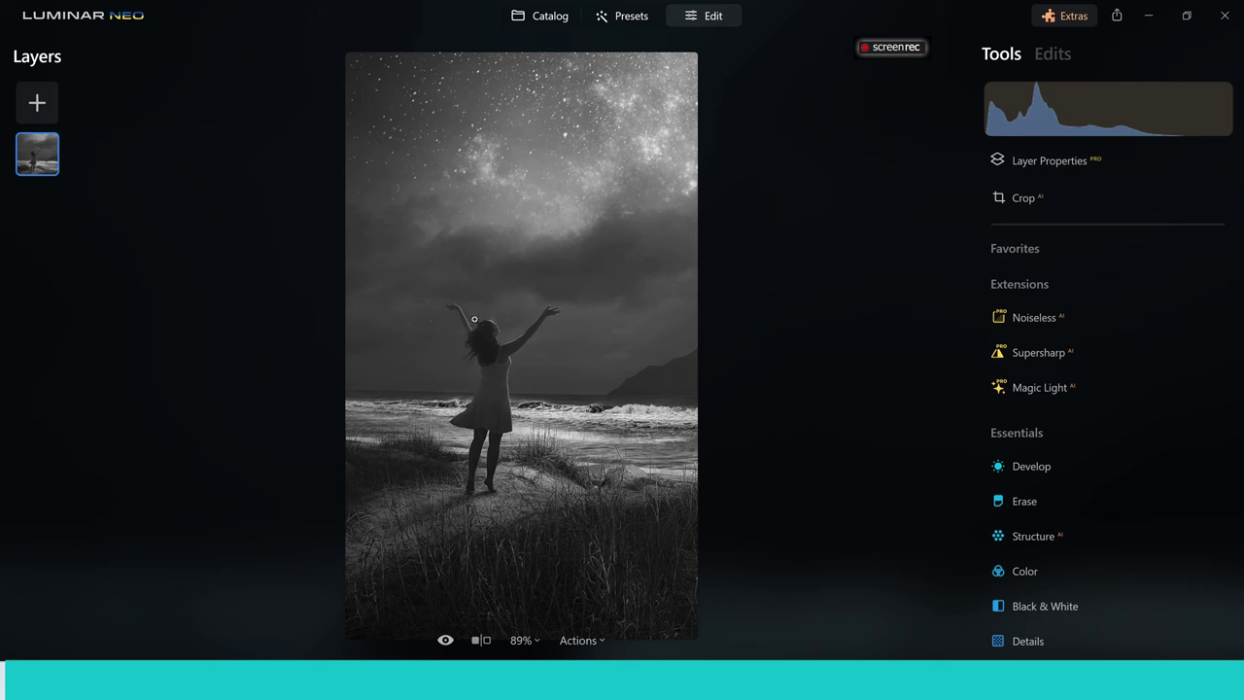
Add Sunrays with the sun at the top-right, Amount 65, Length 100, Penetration 57.
drag(1236, 319, 1230, 496)
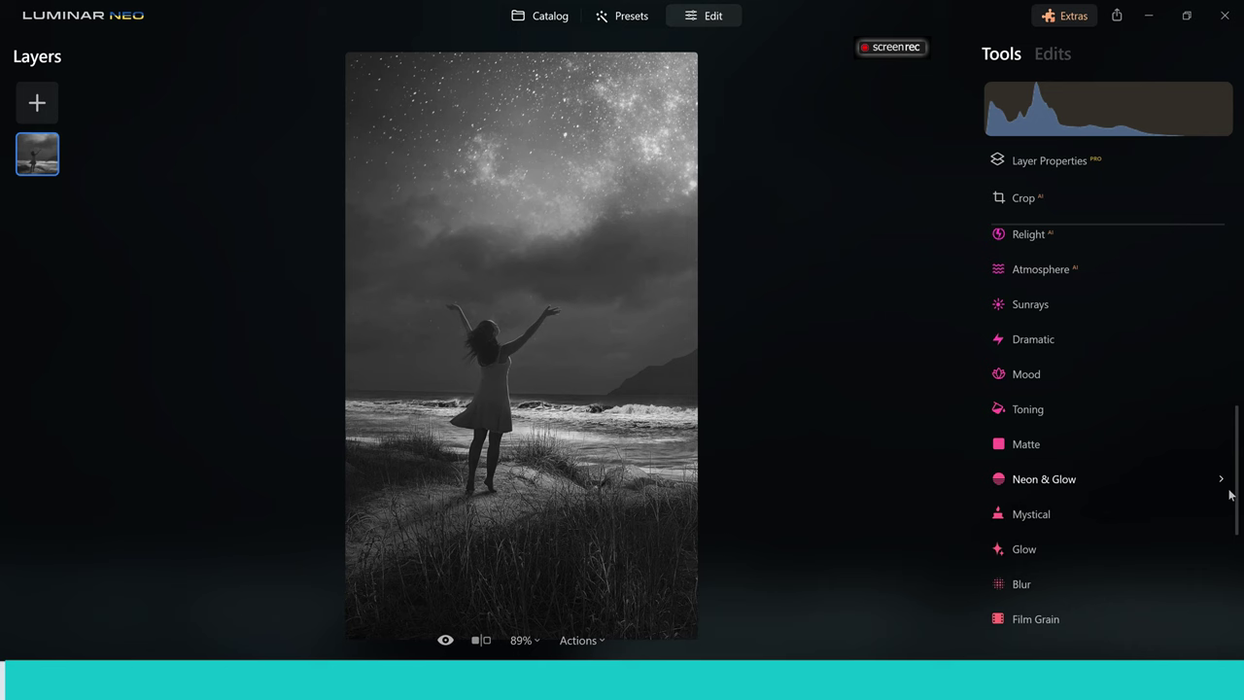
click(1036, 311)
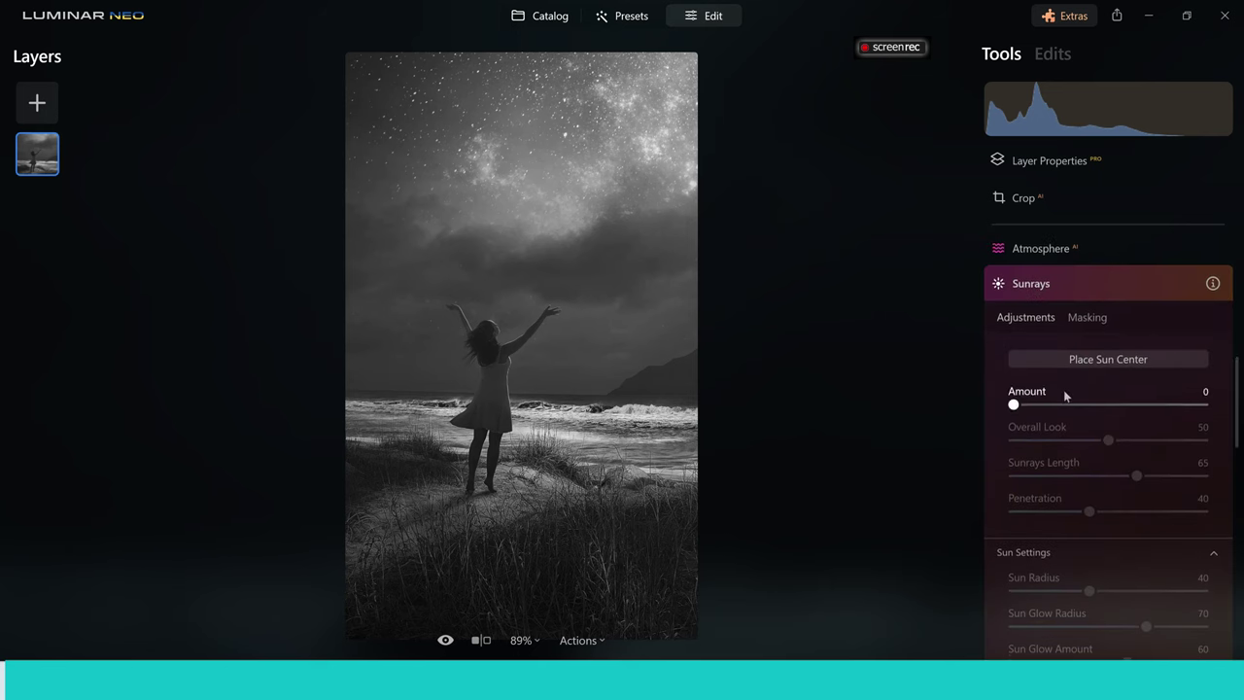
click(1073, 357)
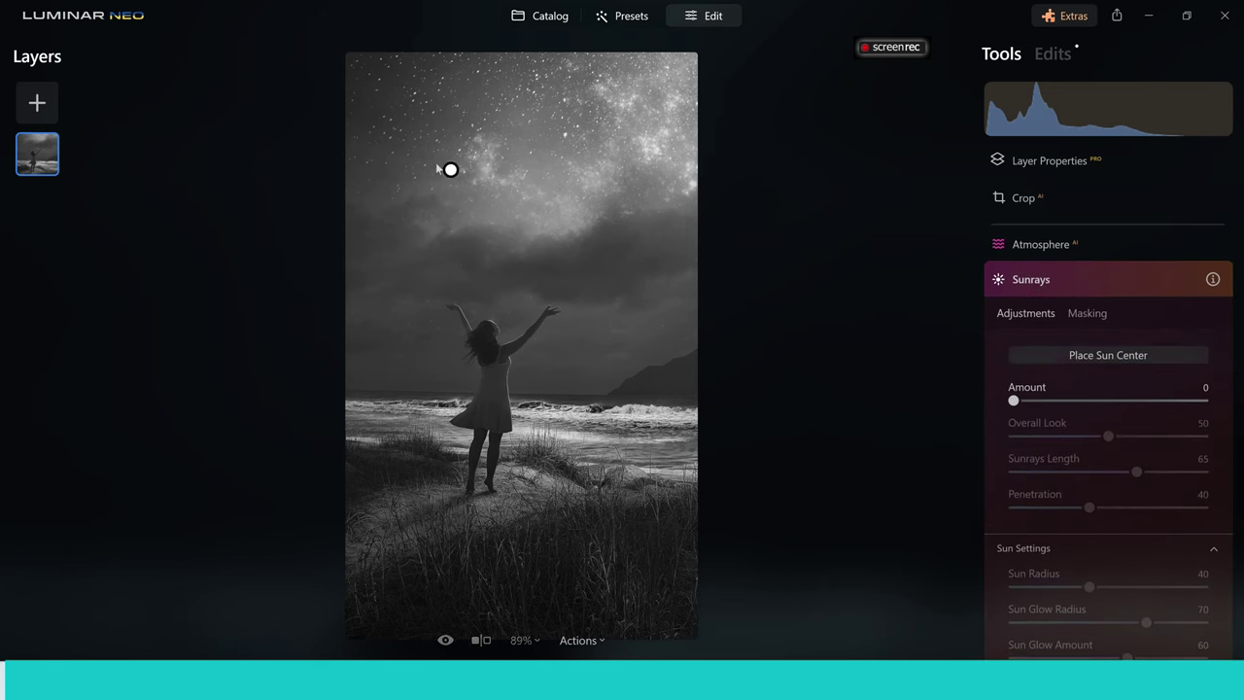
mouse_move(451, 170)
mouse_down()
mouse_move(648, 88)
mouse_move(718, 35)
mouse_up()
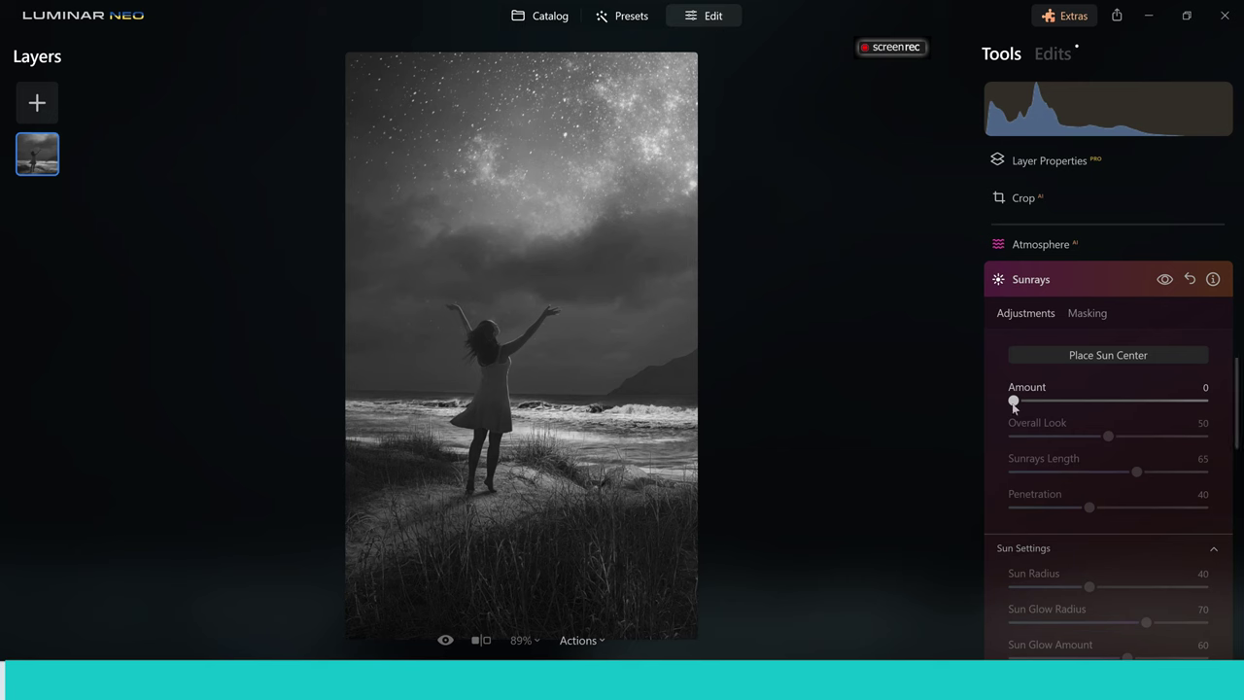
drag(1014, 401, 1139, 406)
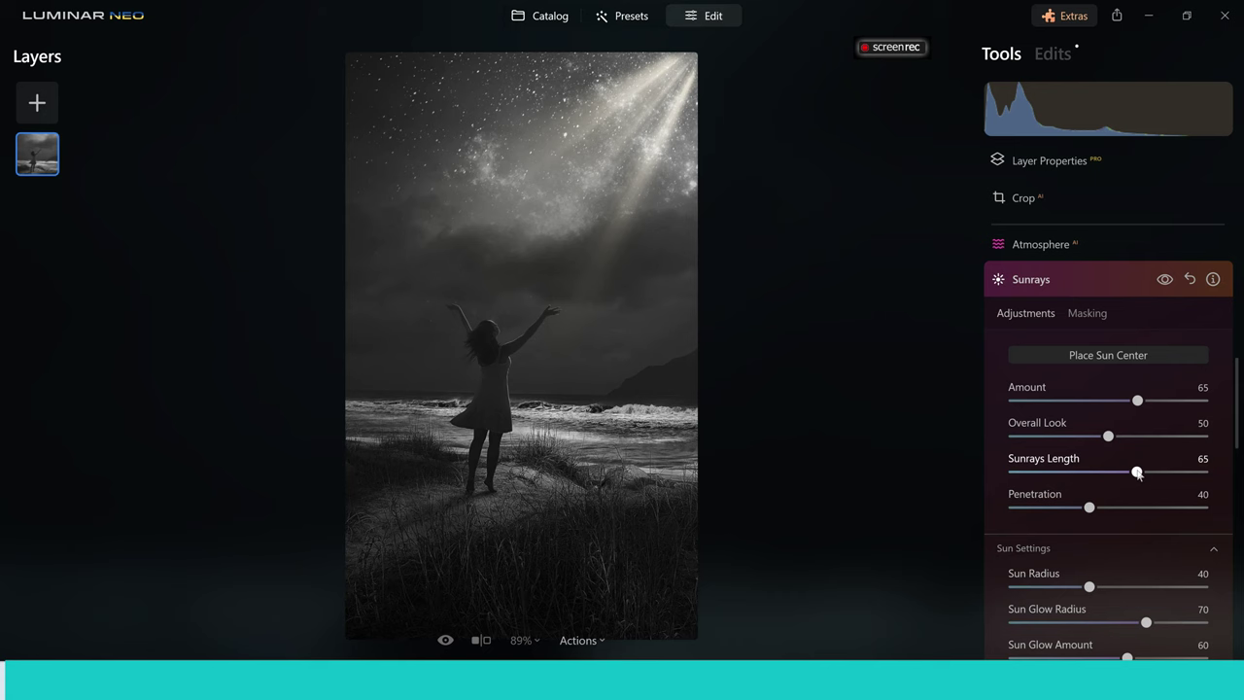
drag(1137, 472, 1206, 480)
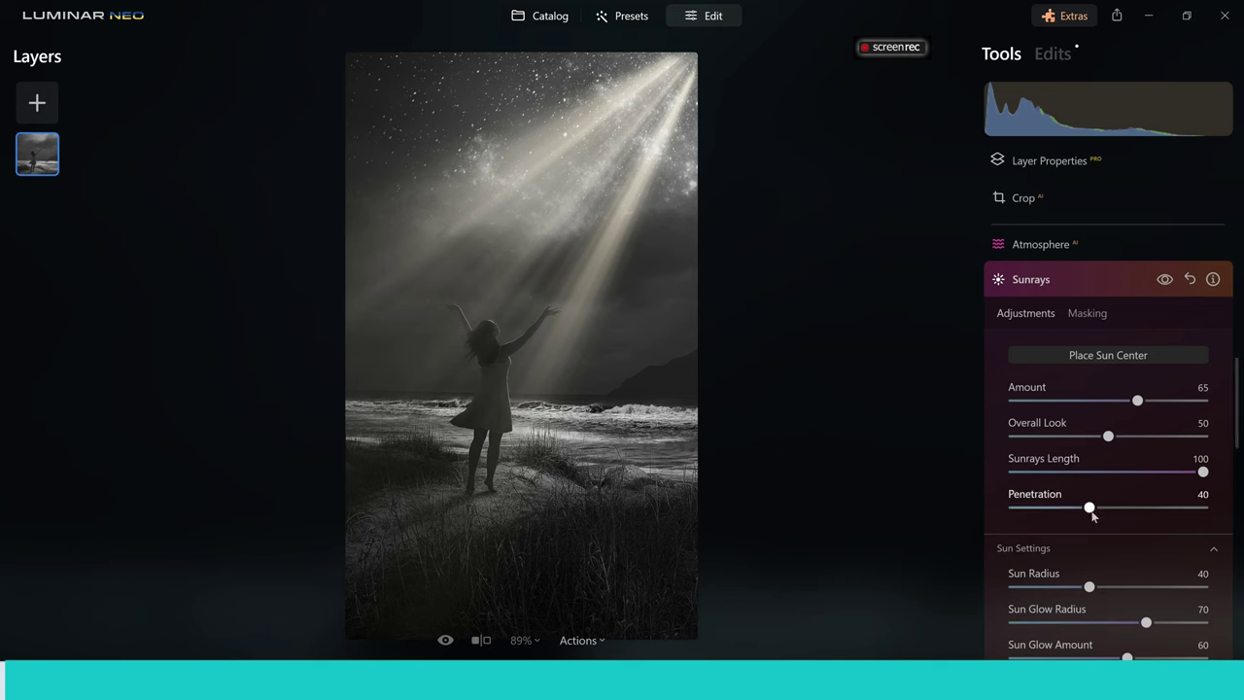
drag(1091, 512, 1128, 514)
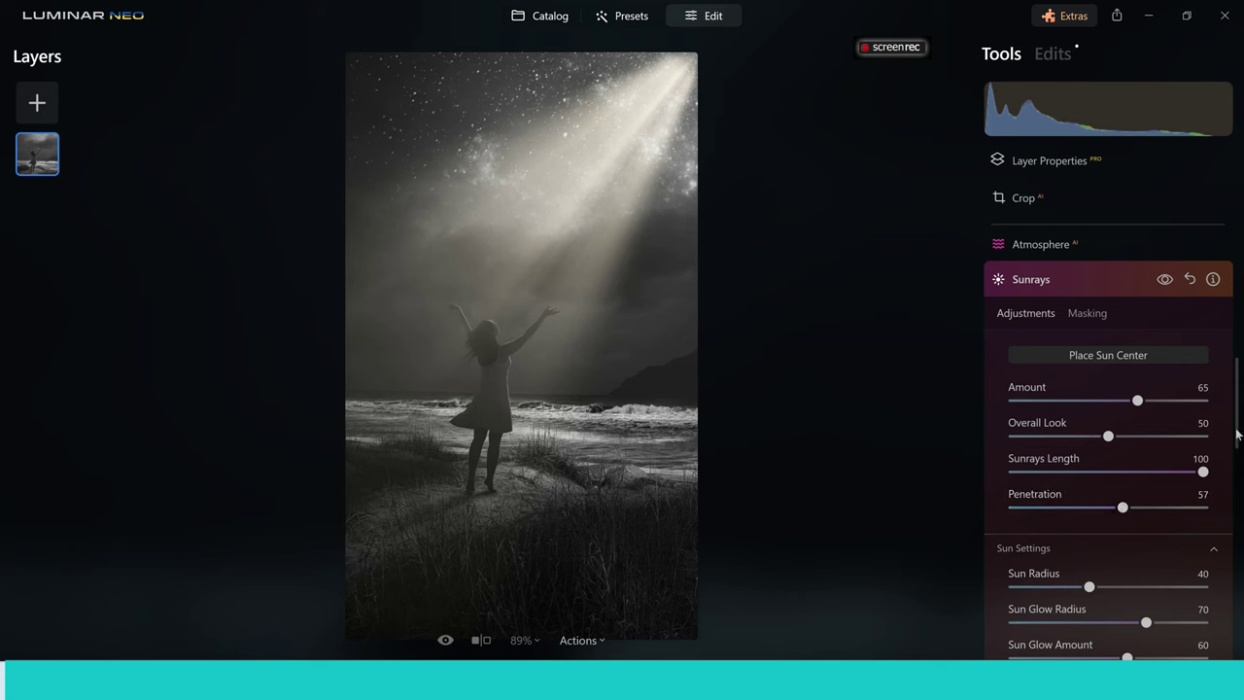
Set 19 sun rays, Sun Warmth and Sunrays Warmth to 0, and Randomize to 19.
drag(1236, 435, 1235, 513)
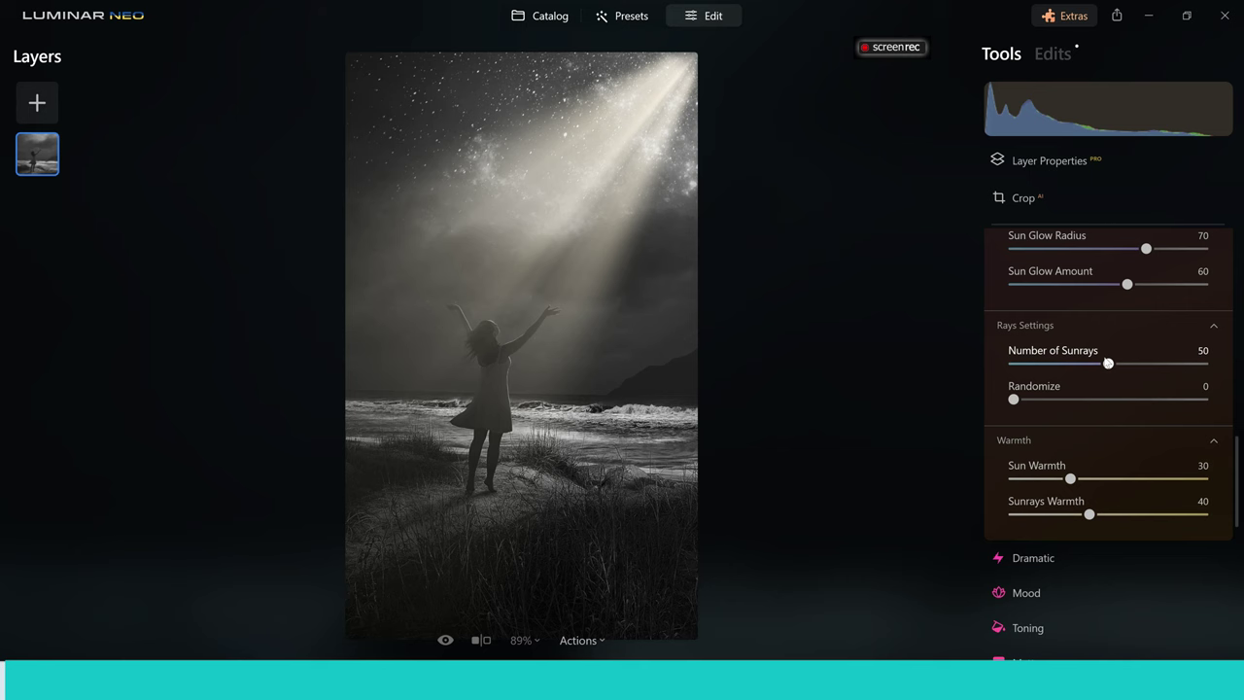
drag(1108, 362, 1052, 370)
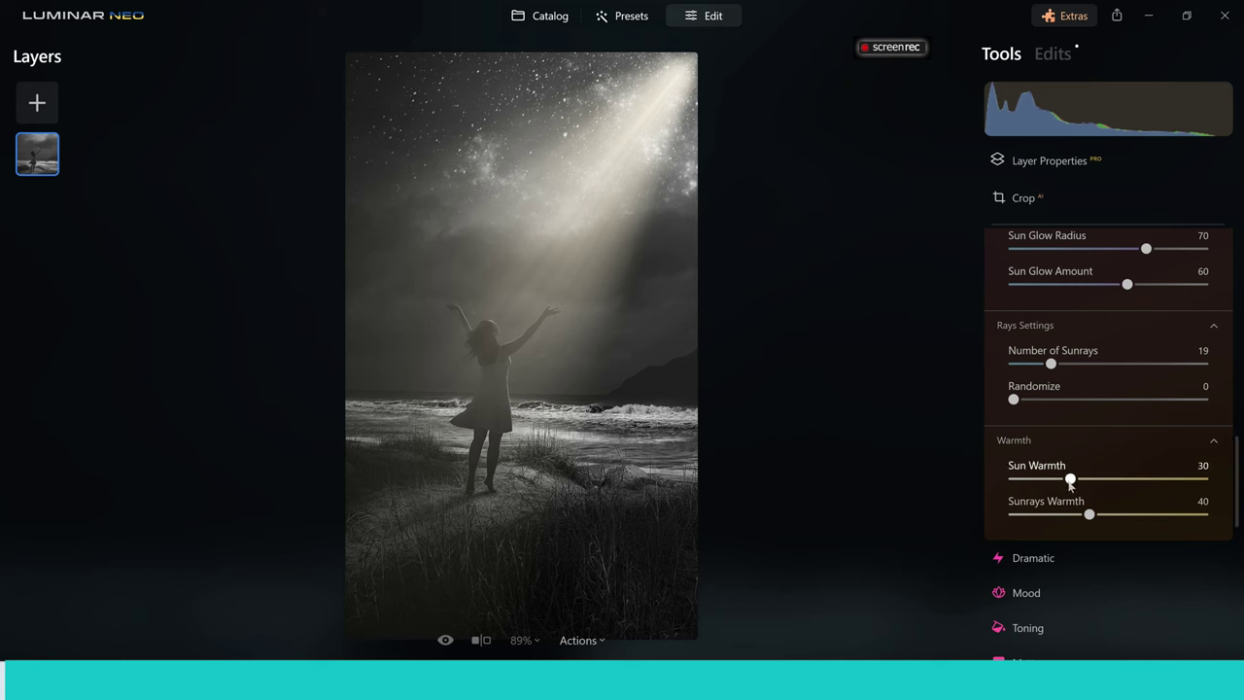
drag(1070, 481, 978, 485)
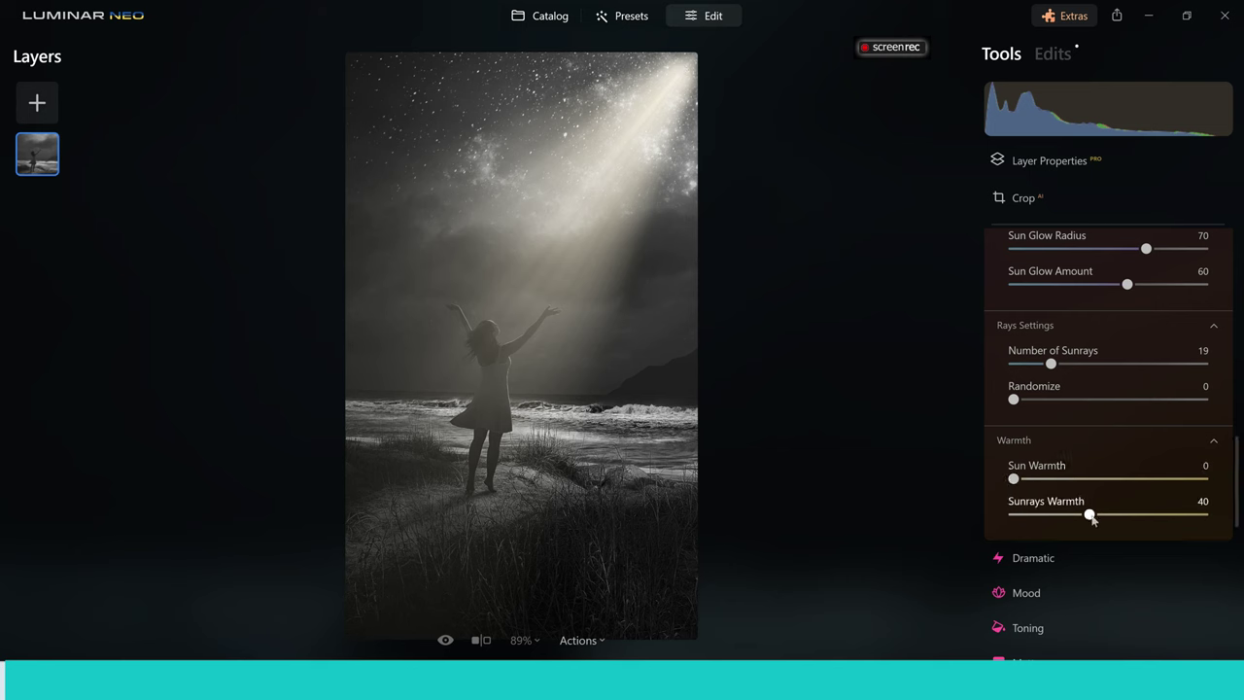
drag(1090, 515, 948, 510)
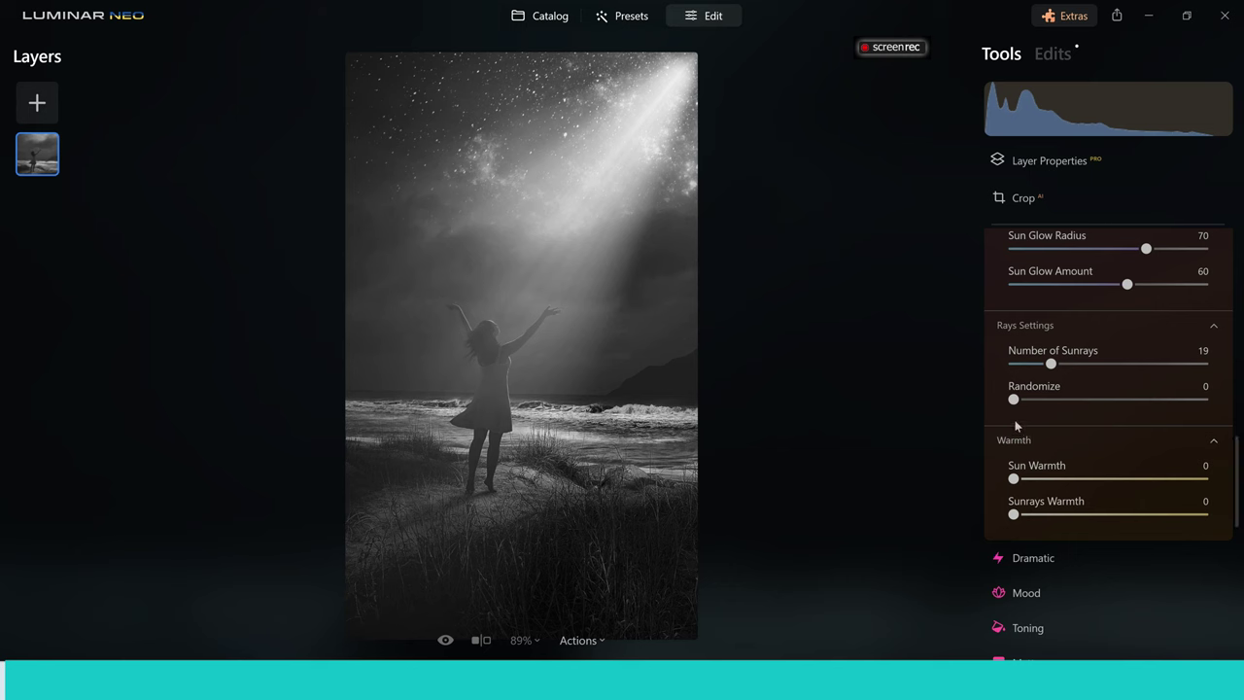
drag(1013, 402, 1023, 409)
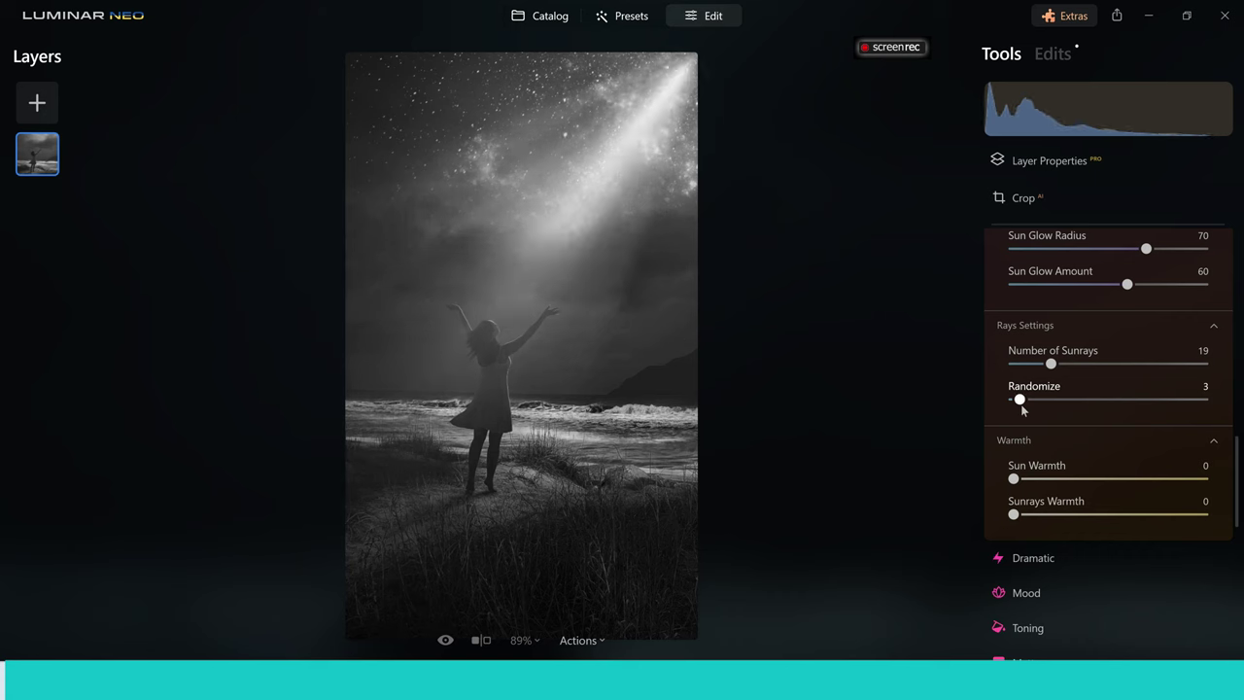
drag(1023, 410, 1053, 424)
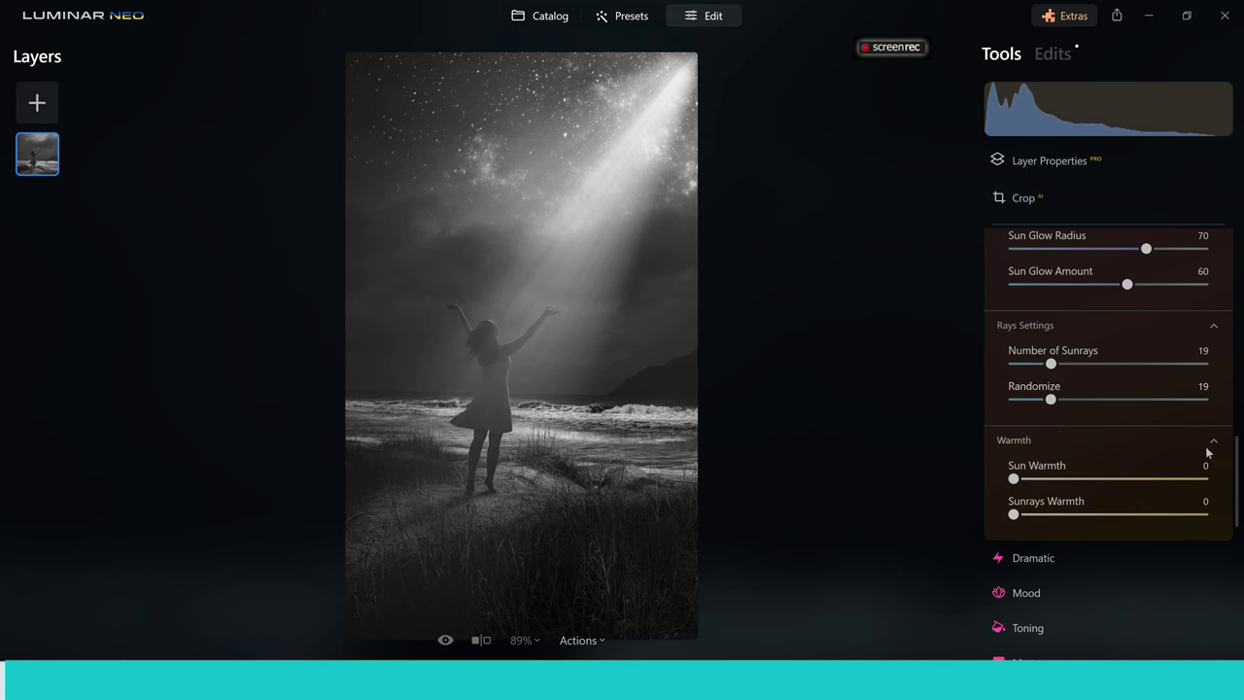
drag(1237, 471, 1241, 391)
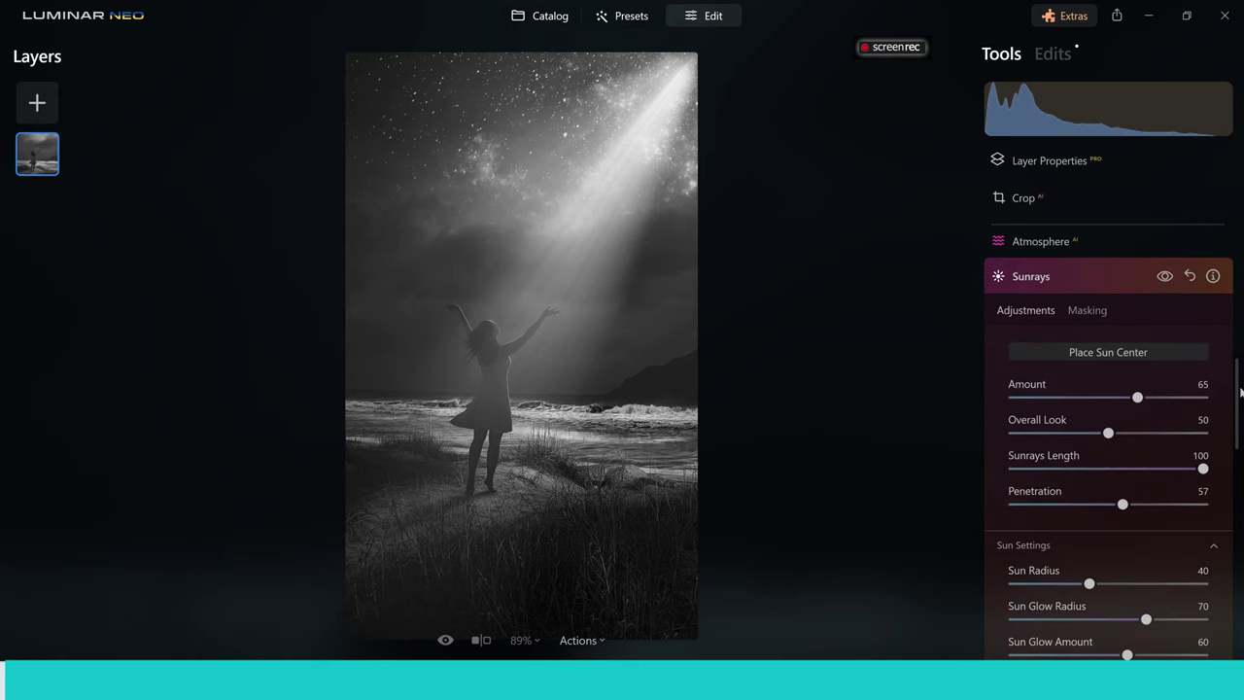
Tone the shadows teal-blue and the highlights cool blue at Saturation 42, Hue 214.
click(1049, 277)
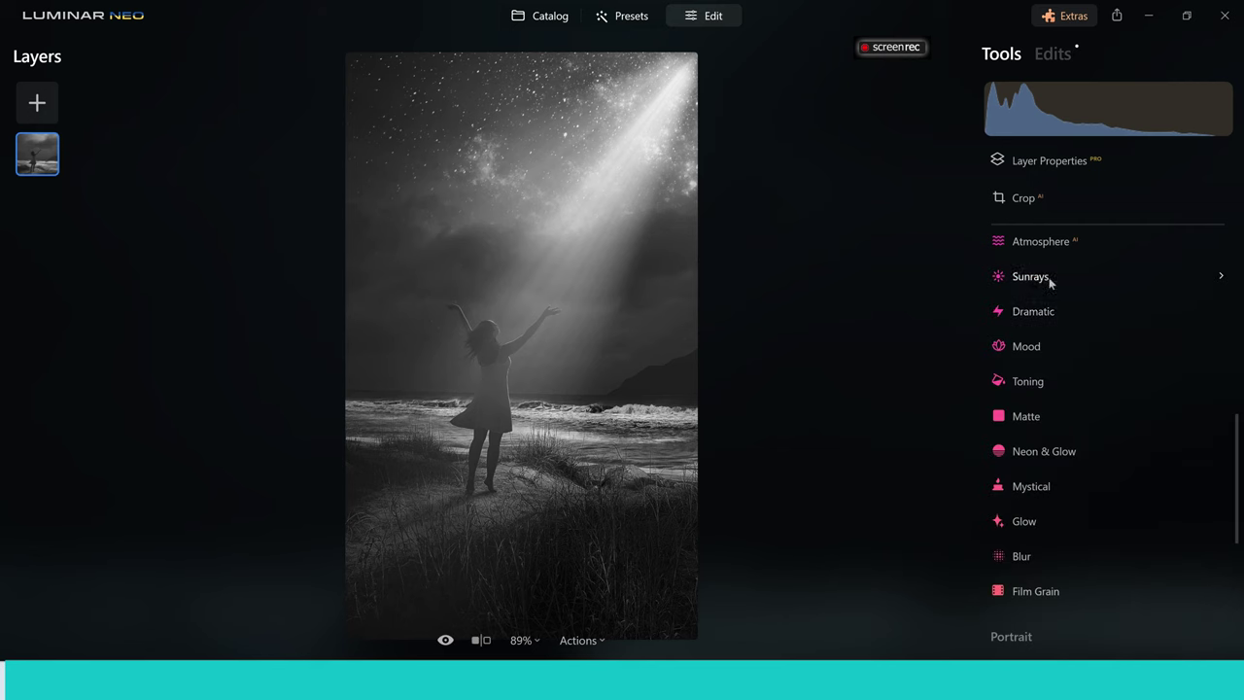
click(1047, 380)
click(1046, 481)
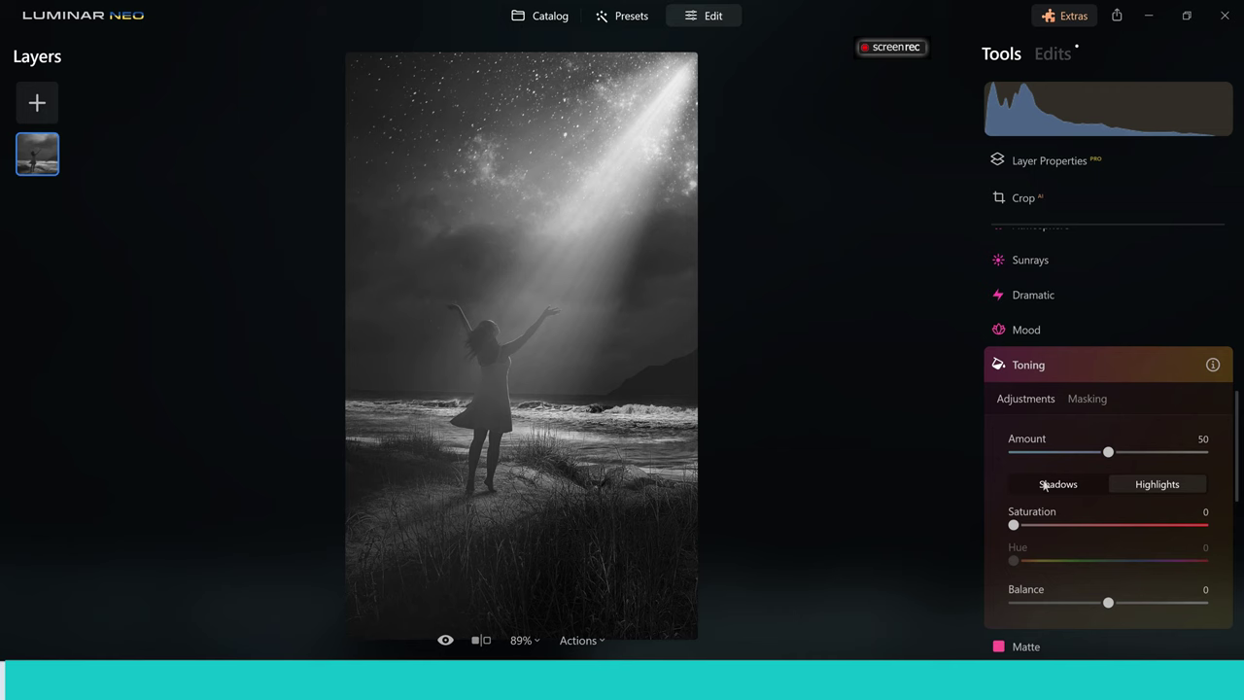
scroll(1046, 482, down, 1)
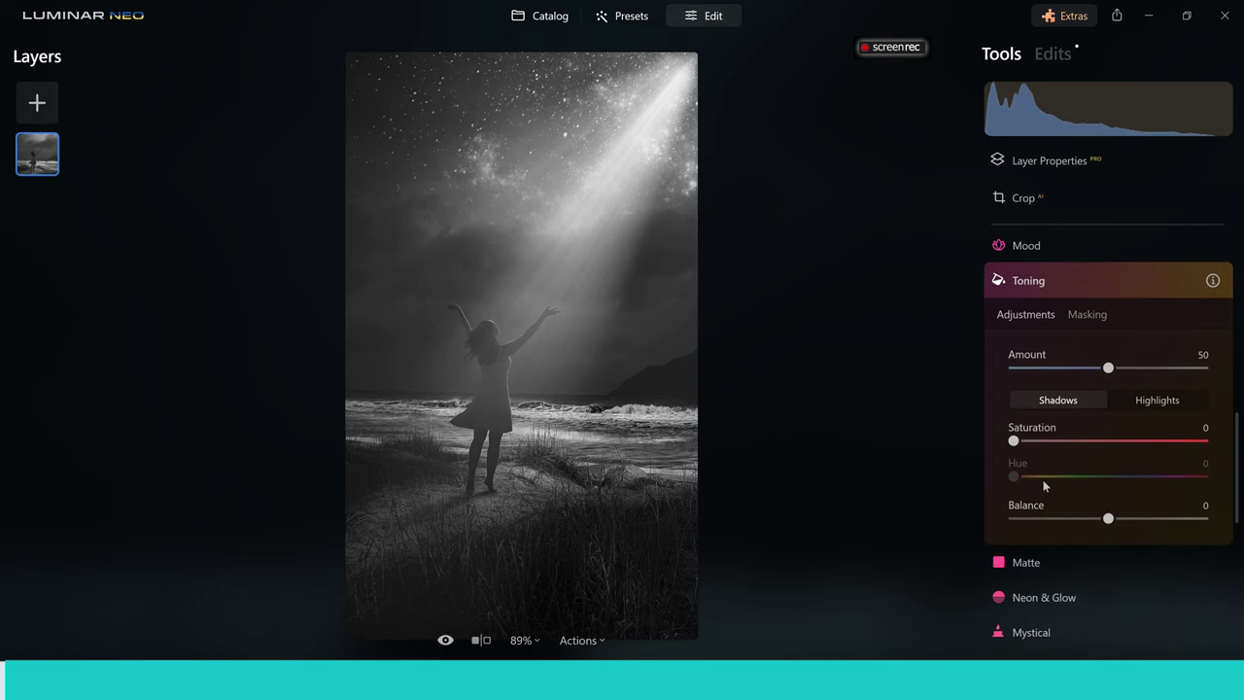
drag(1015, 441, 1105, 442)
drag(1017, 477, 1132, 479)
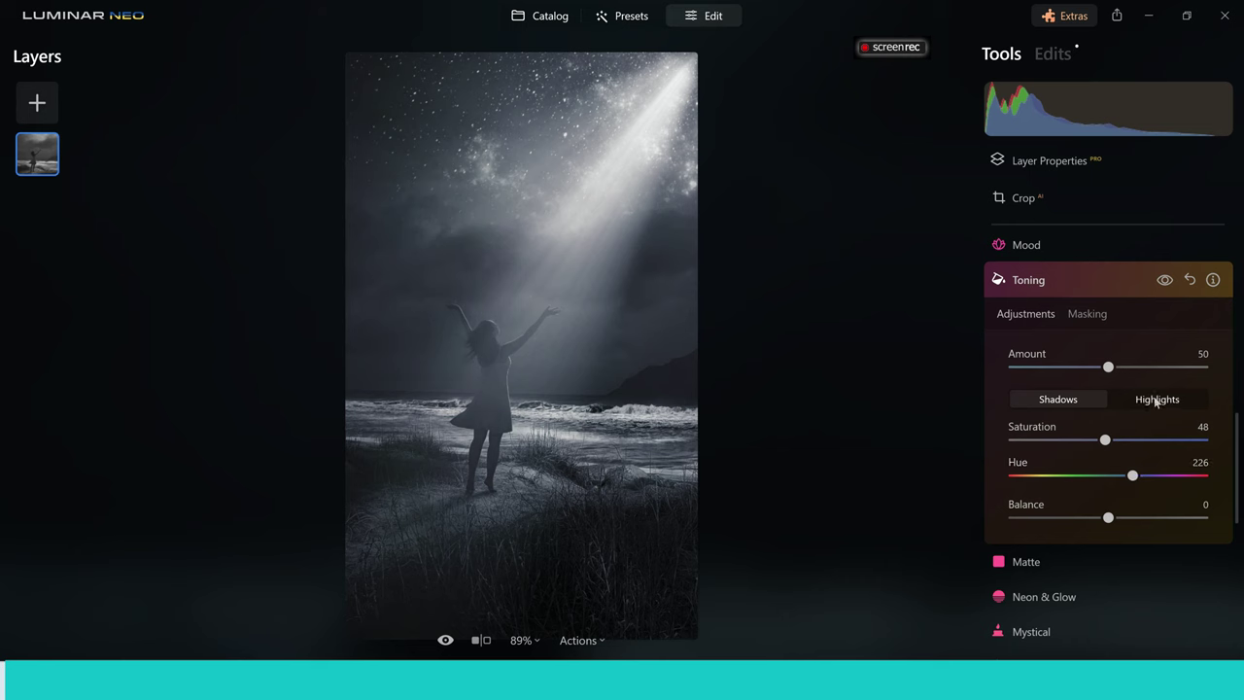
click(1156, 400)
drag(1014, 440, 1093, 450)
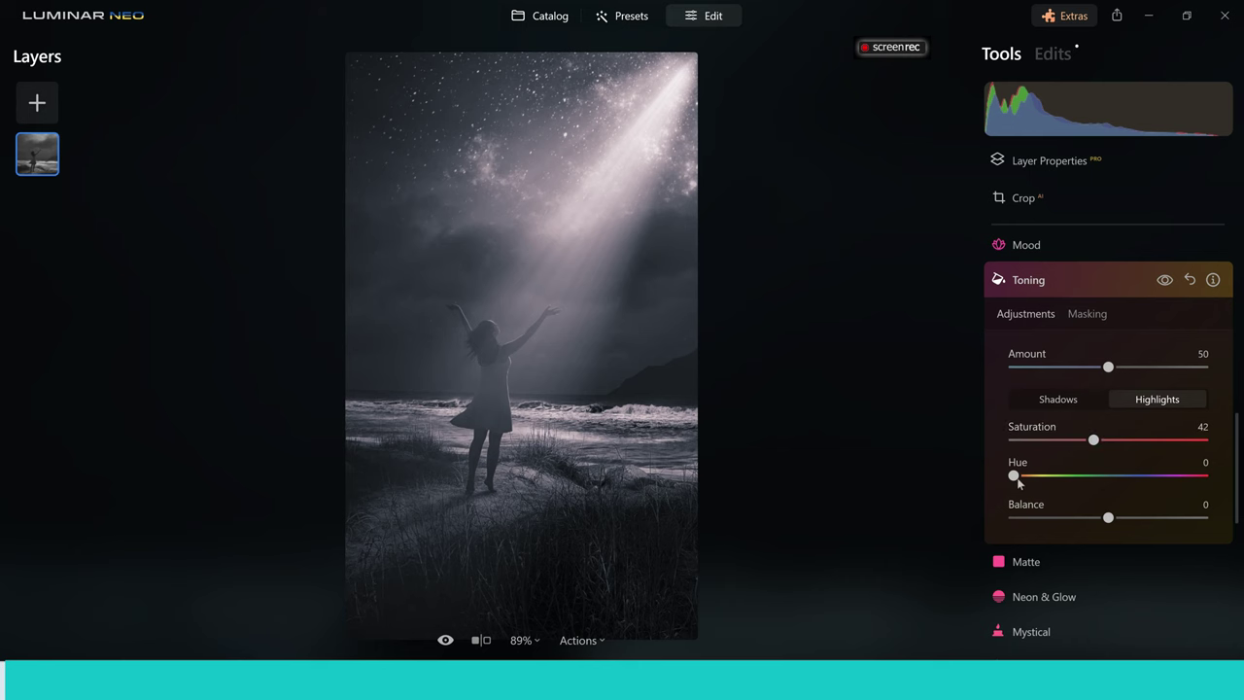
drag(1019, 484, 1133, 493)
Scroll the Tools list back to the top.
scroll(1130, 486, up, 10)
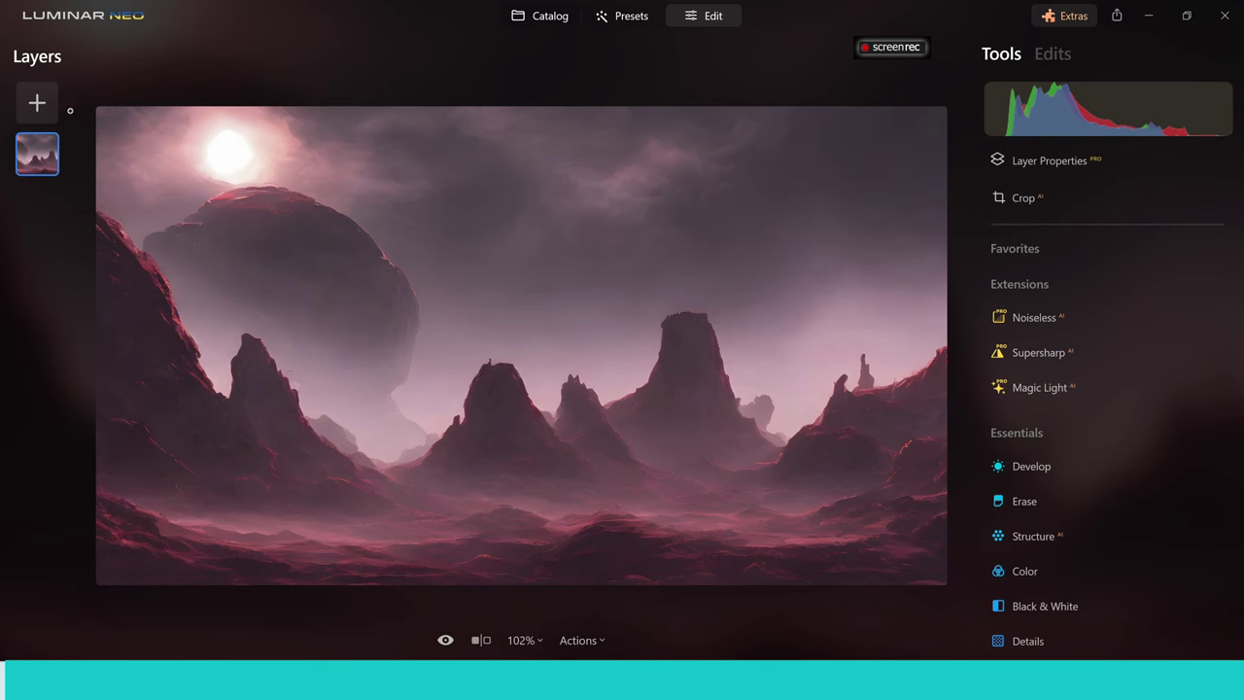
Add the woman-in-black image from My Images as a new layer.
click(38, 103)
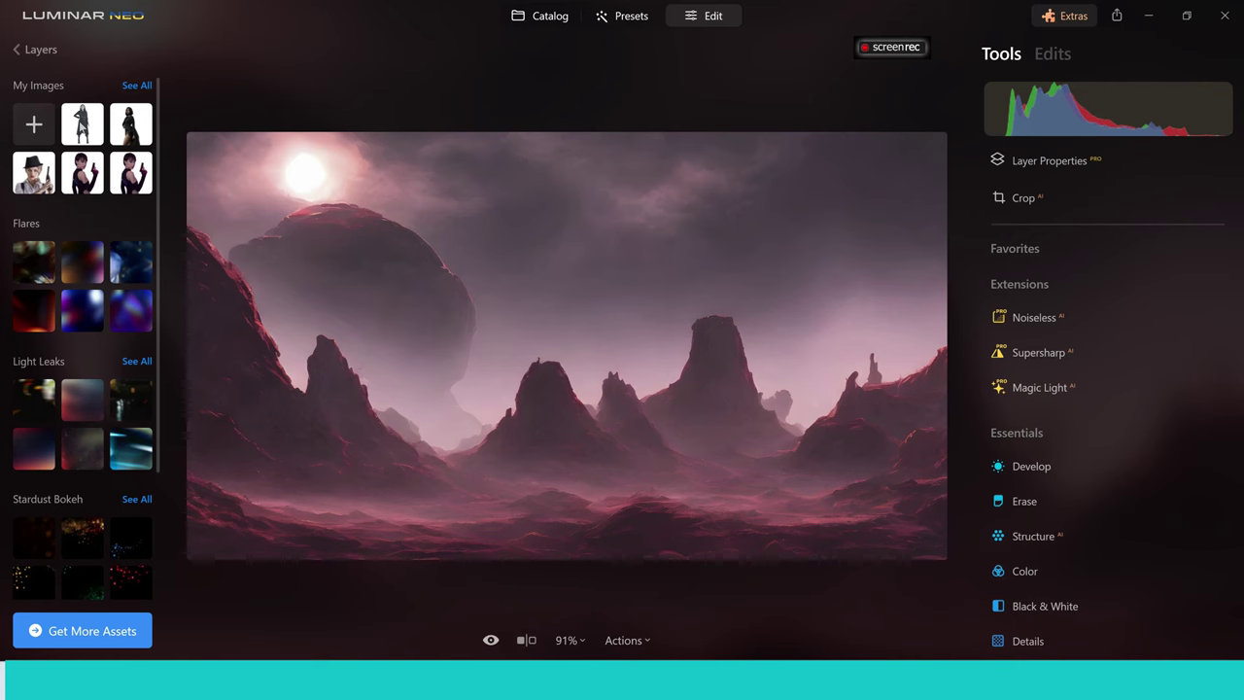
click(81, 123)
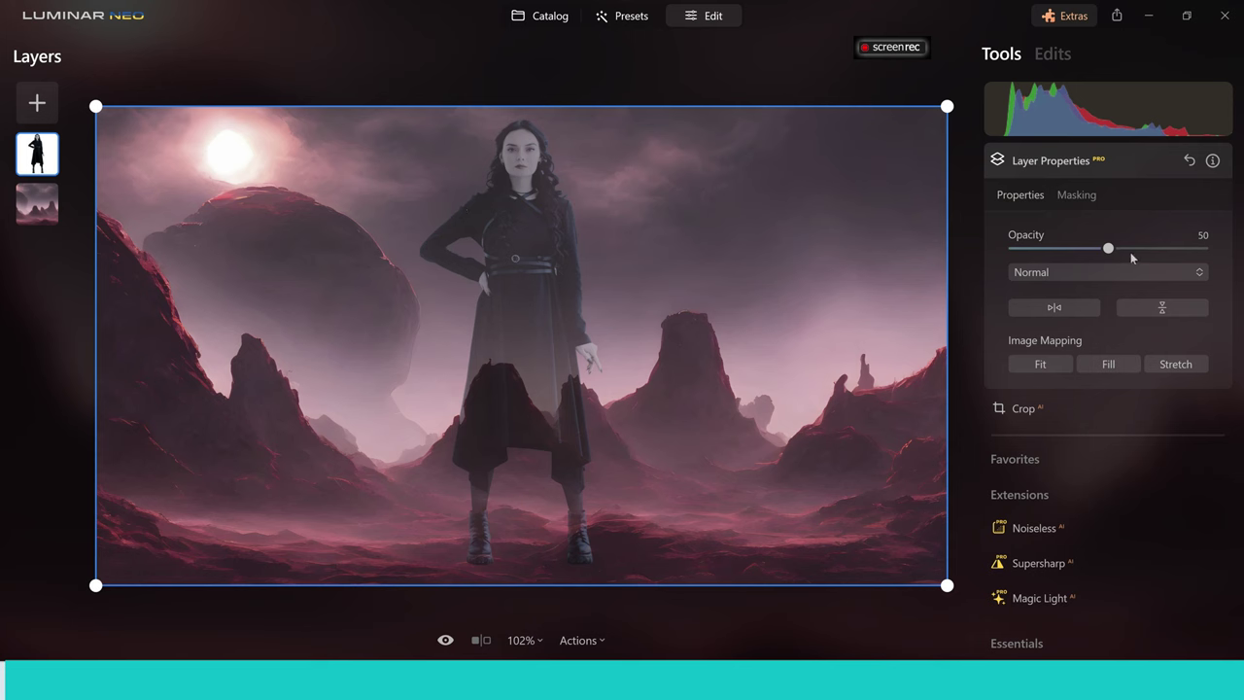
Set the woman layer to Opacity 100, shrink her, and place her lower, left of centre.
drag(1109, 250, 1219, 252)
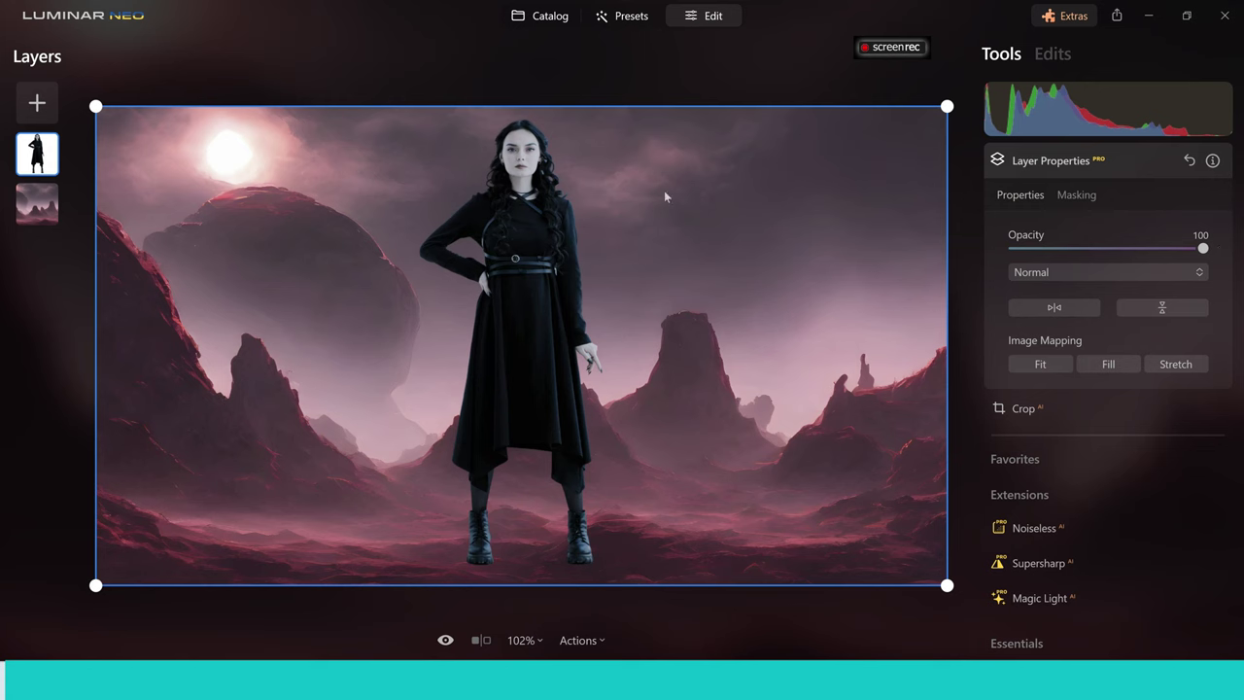
drag(628, 214, 629, 334)
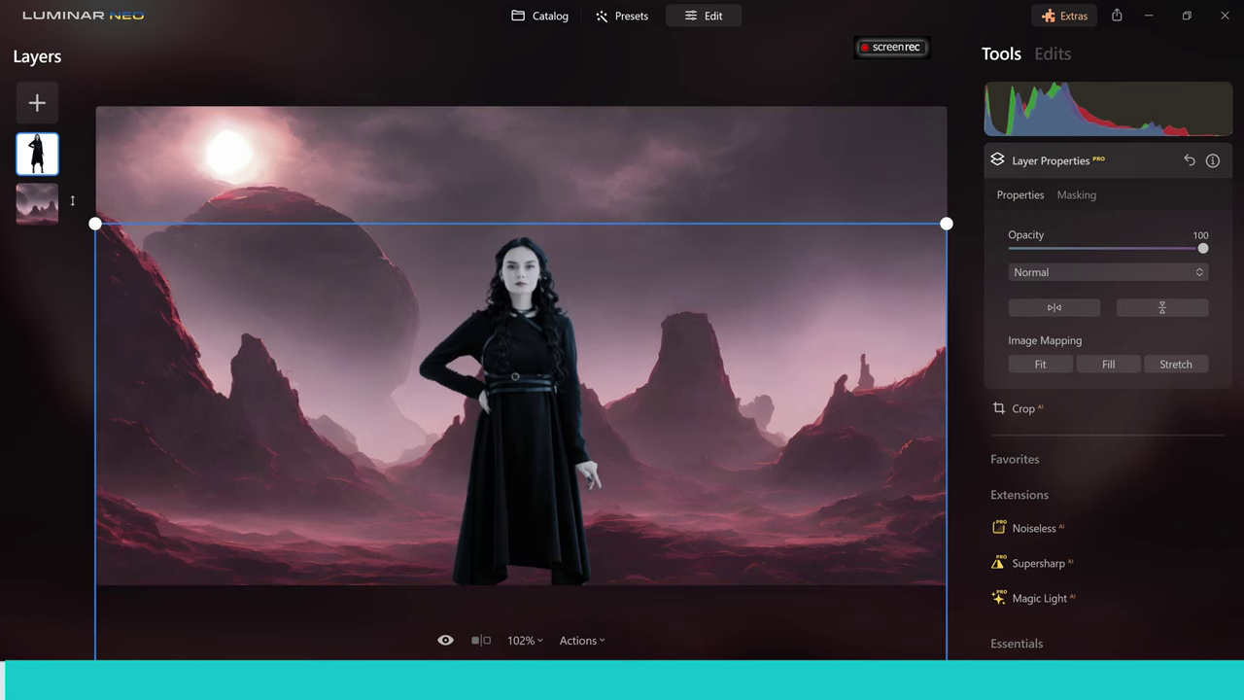
drag(94, 223, 181, 273)
drag(460, 395, 401, 374)
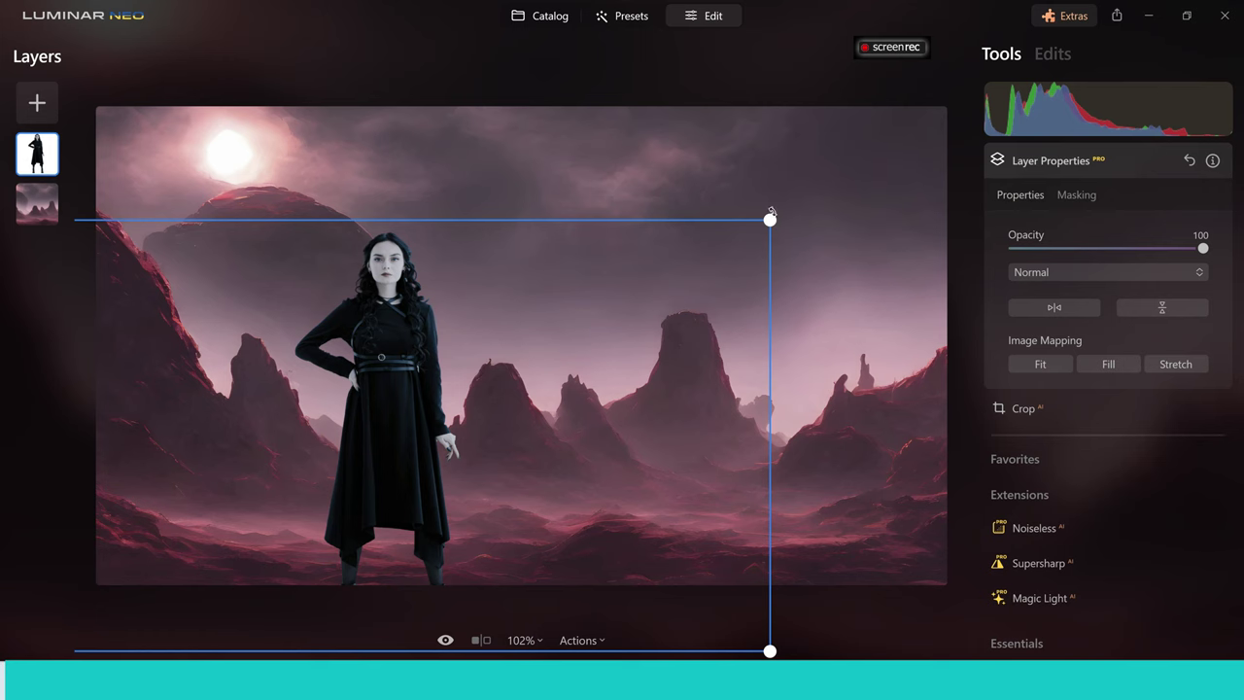
click(34, 199)
click(28, 166)
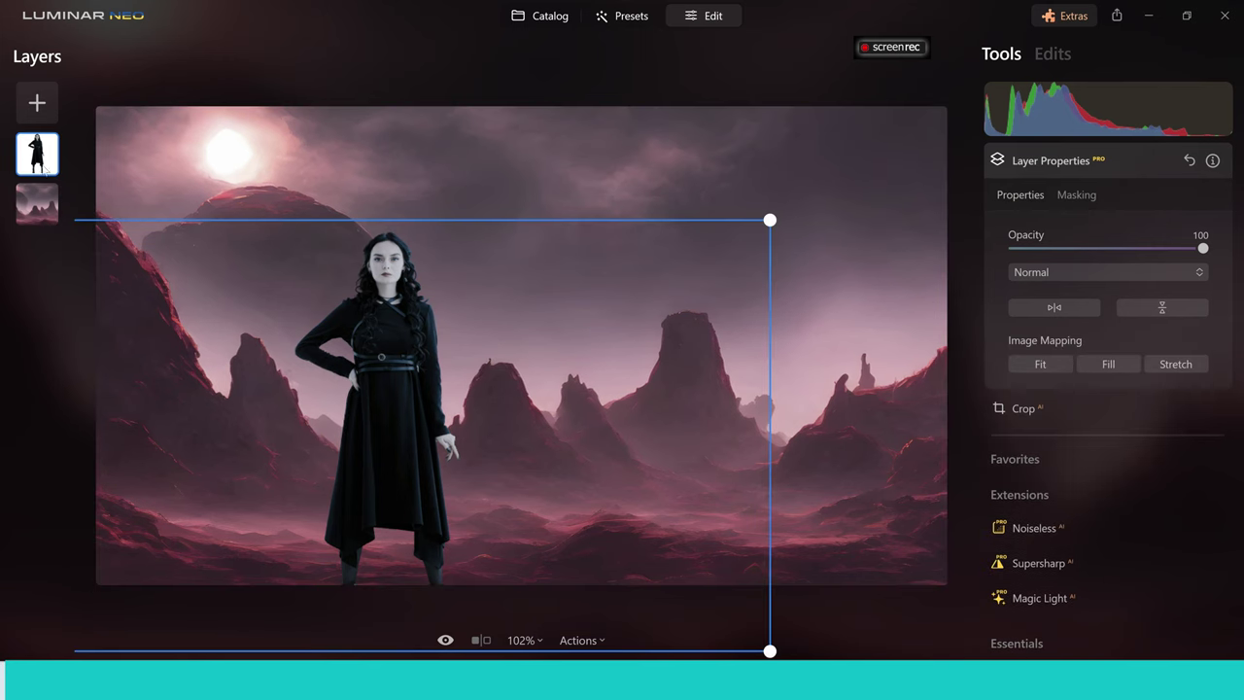
drag(360, 295, 354, 294)
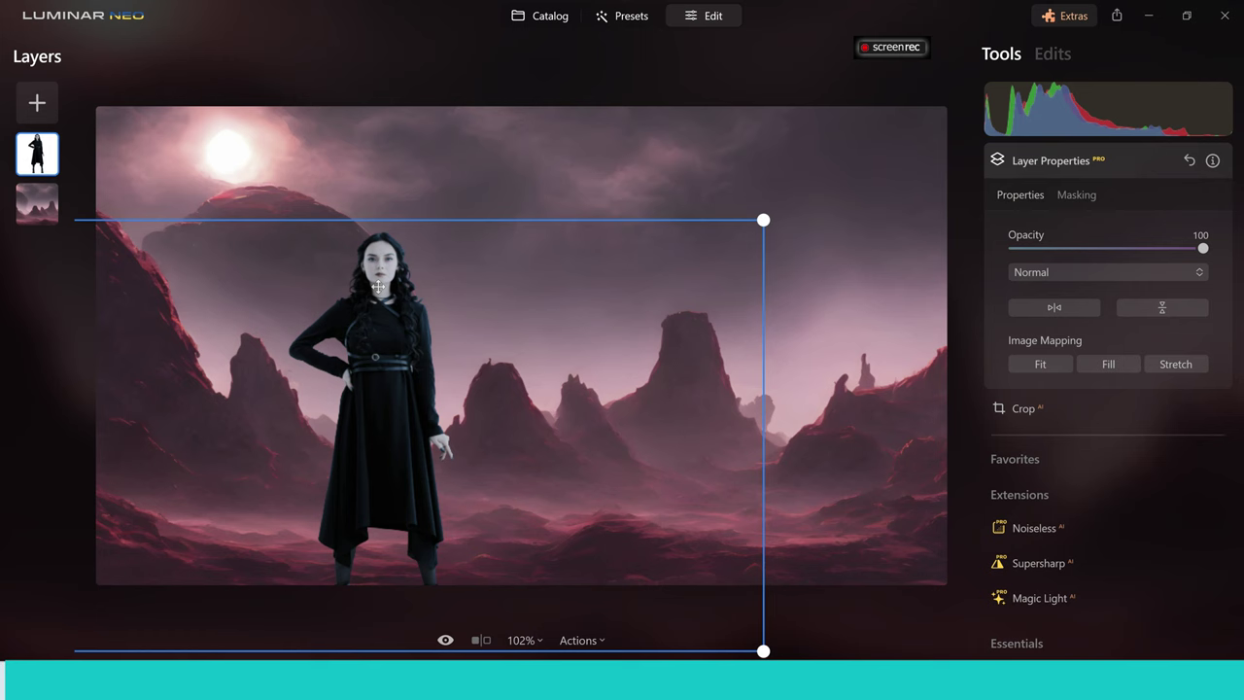
drag(763, 220, 750, 244)
drag(402, 399, 404, 401)
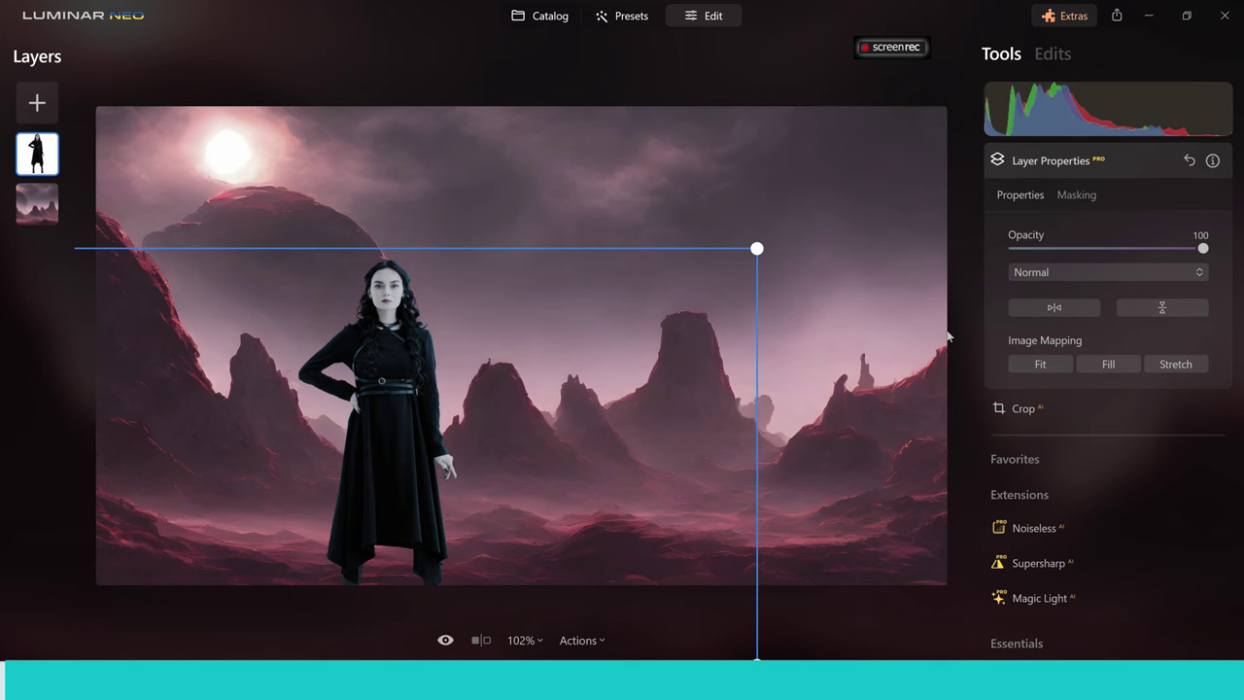
Crop the background to a 4 : 5 ratio with the woman centred, and apply it.
click(42, 211)
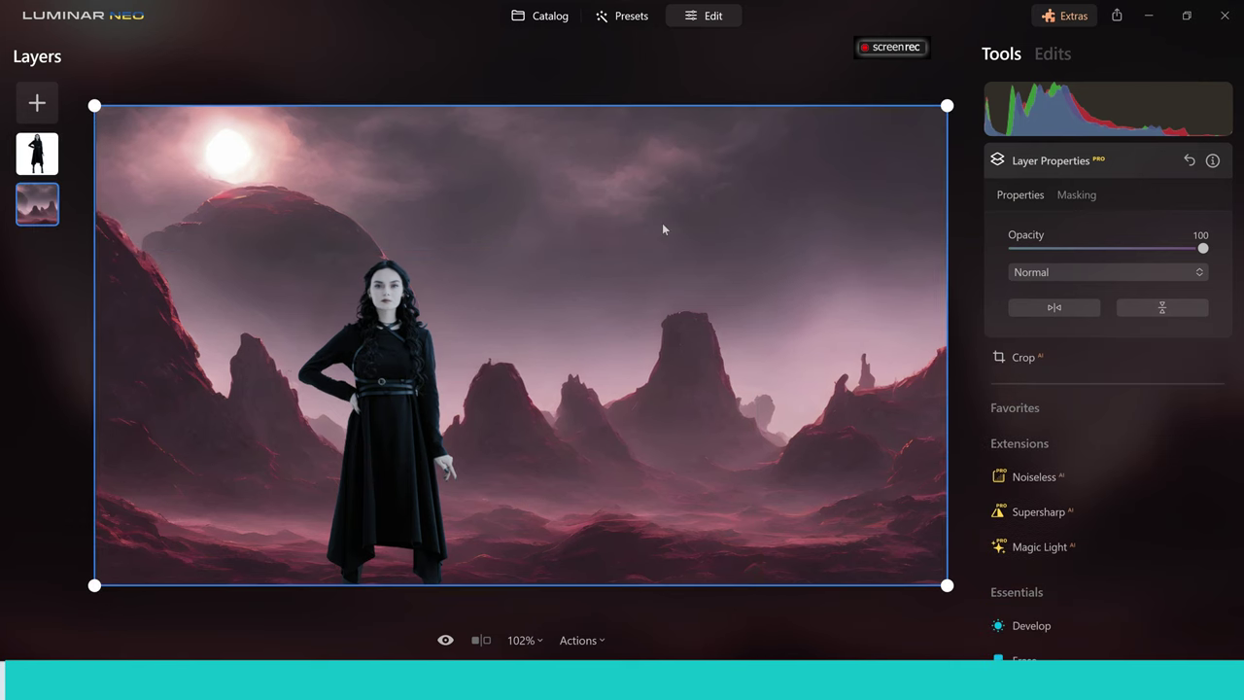
click(1052, 360)
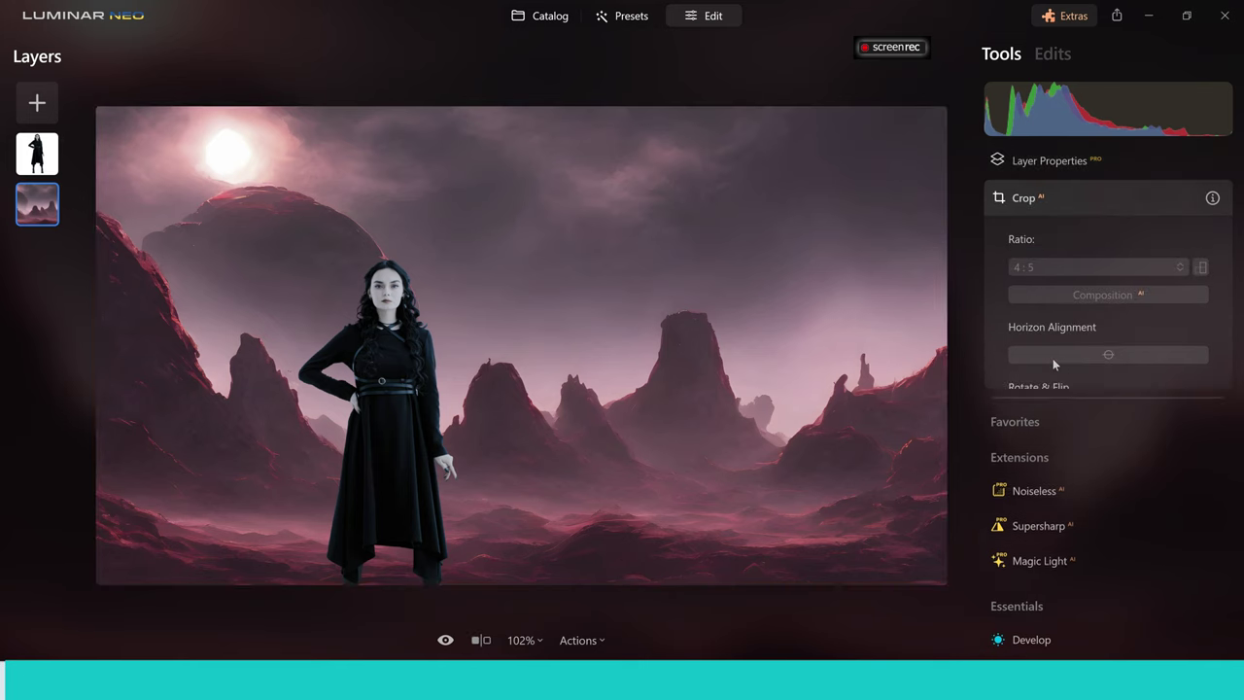
click(1179, 269)
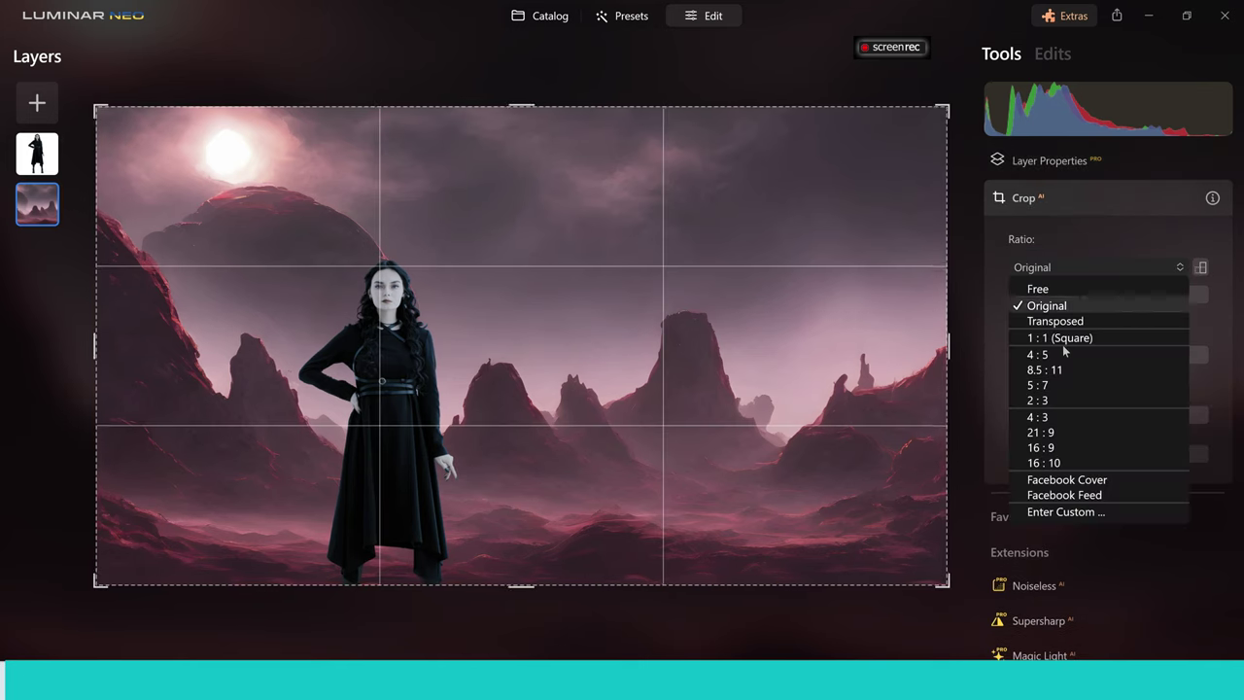
click(1037, 354)
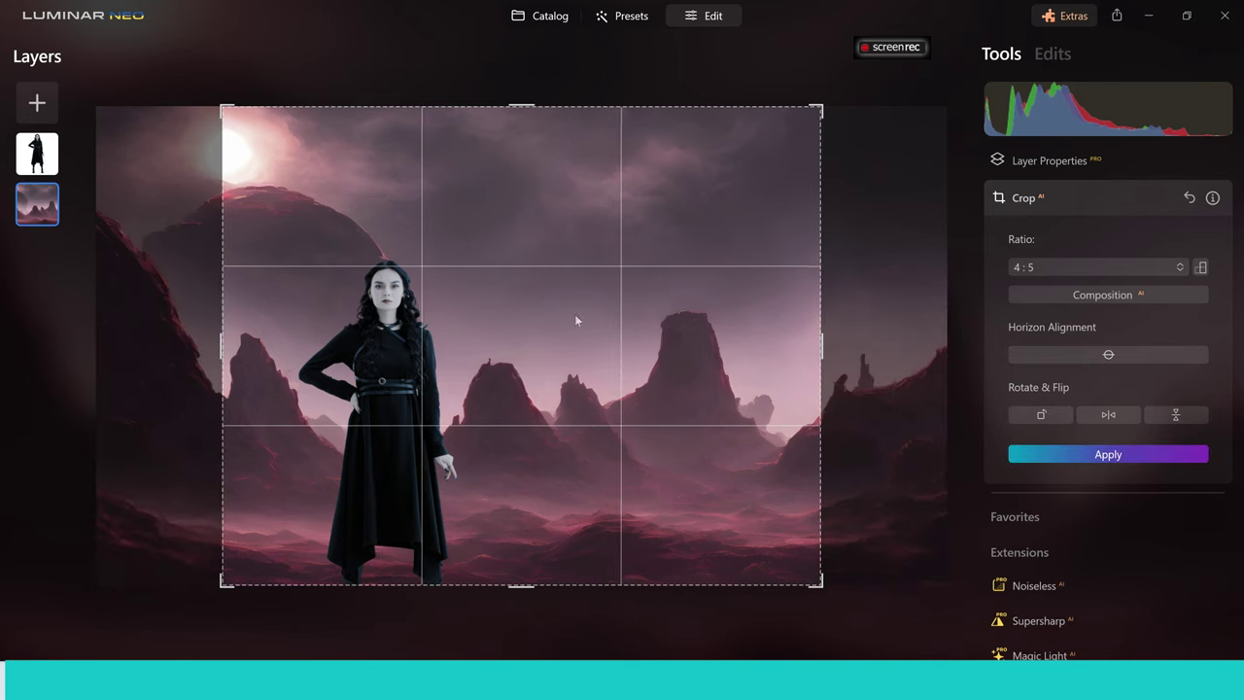
drag(576, 315, 703, 292)
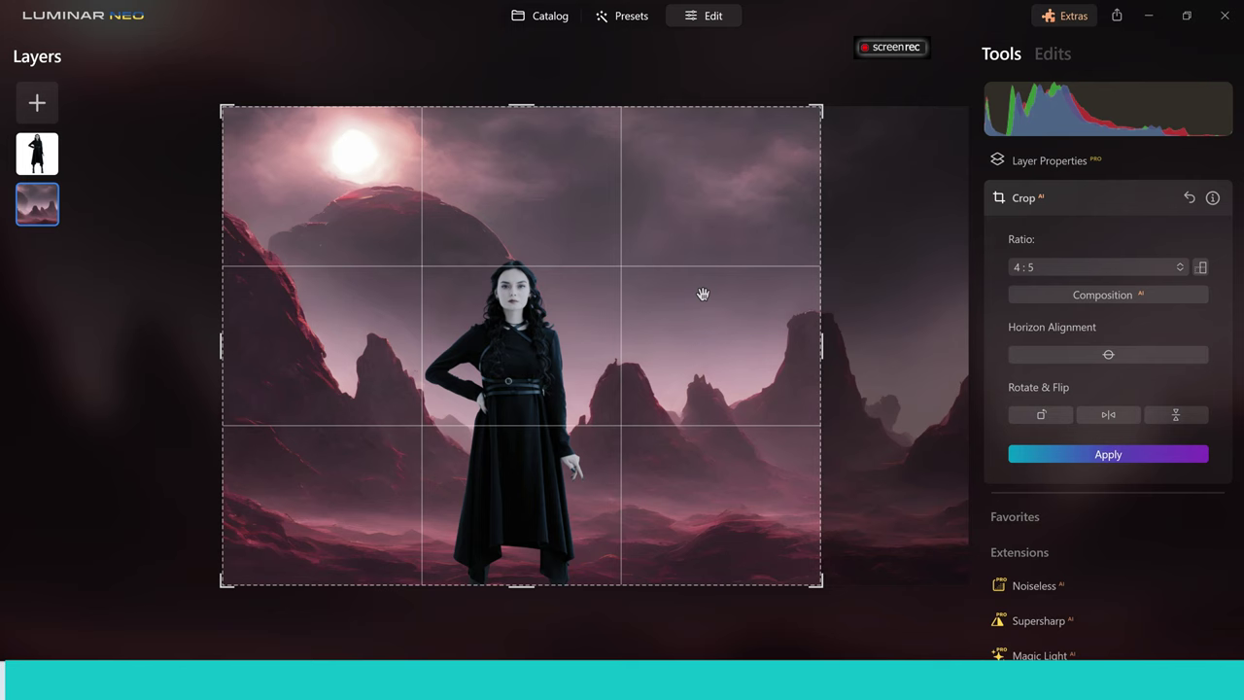
click(1104, 453)
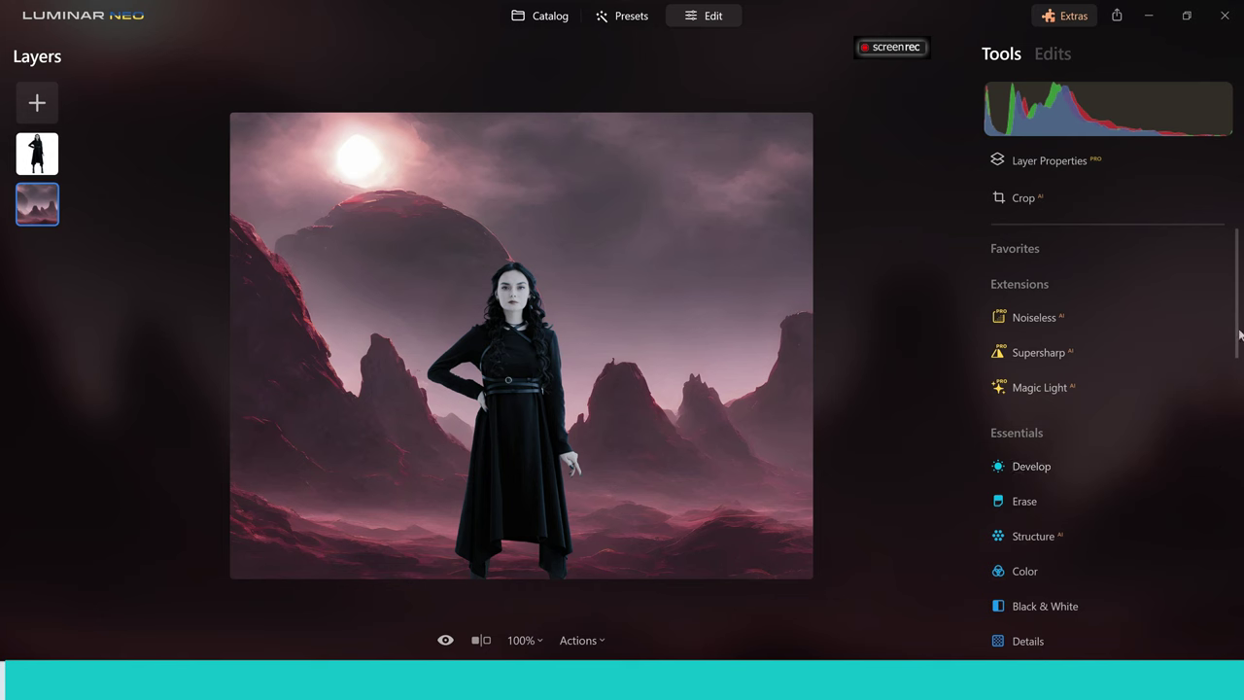
Add Atmosphere Mist to the landscape at Amount 47 and Depth 0.
scroll(1241, 336, down, 1)
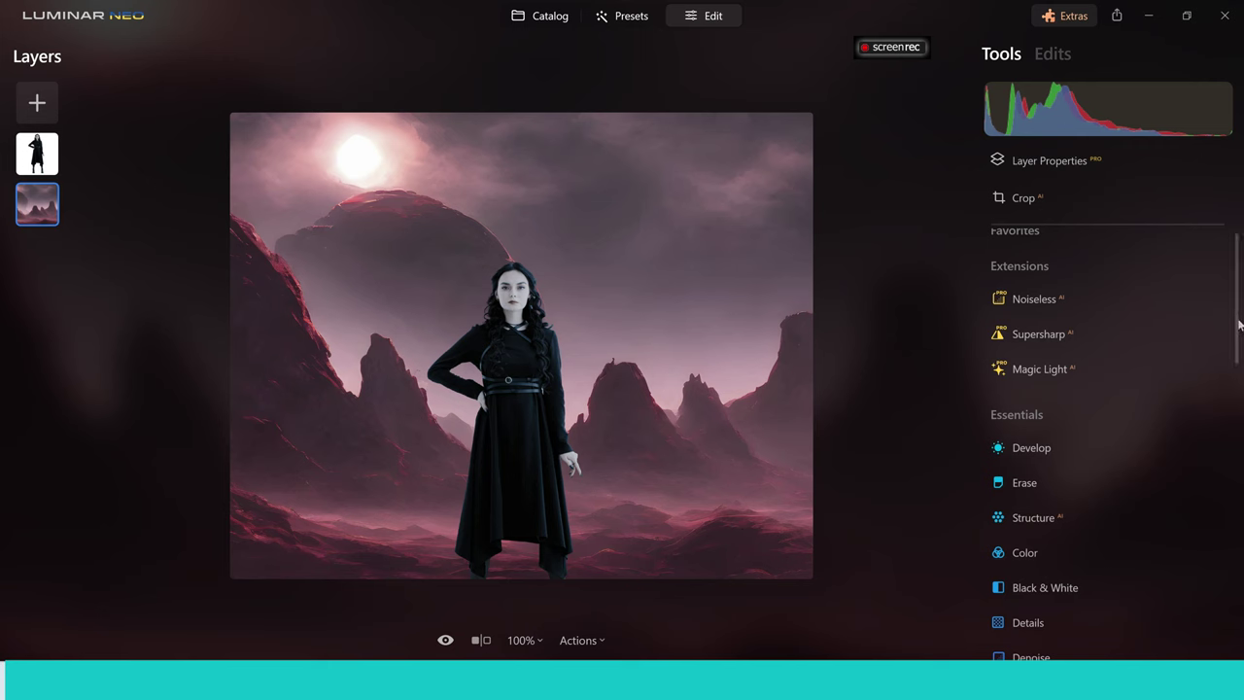
drag(1239, 324, 1233, 433)
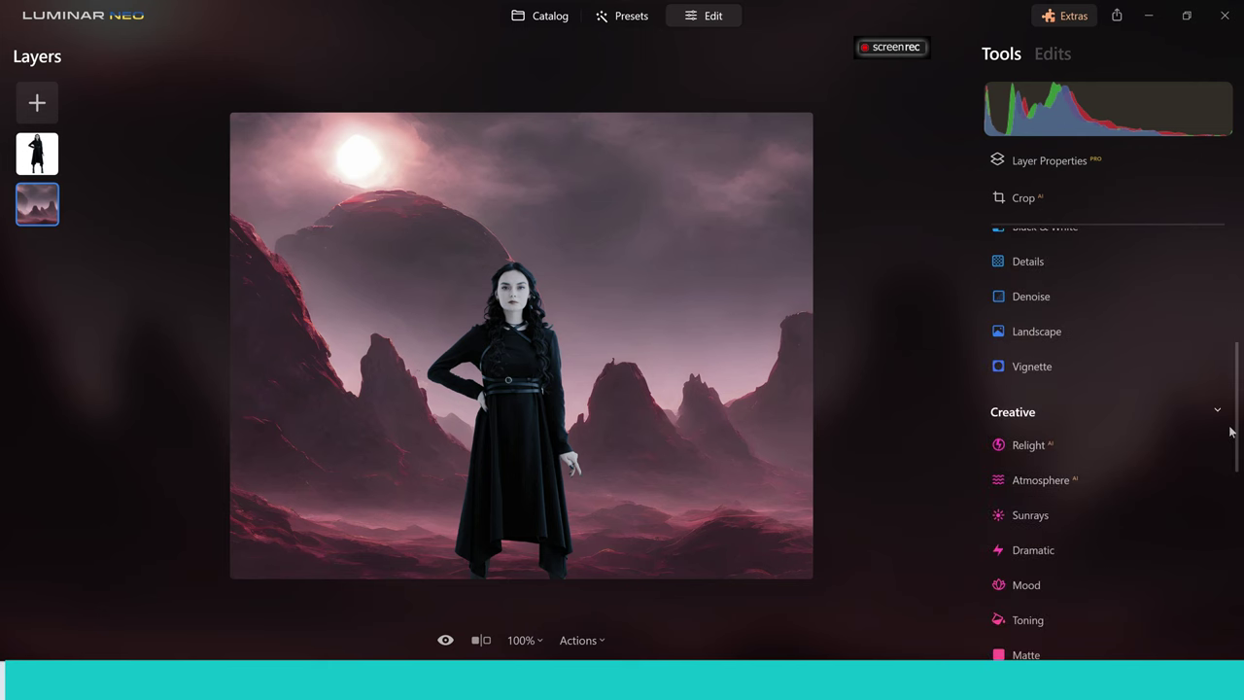
click(1063, 485)
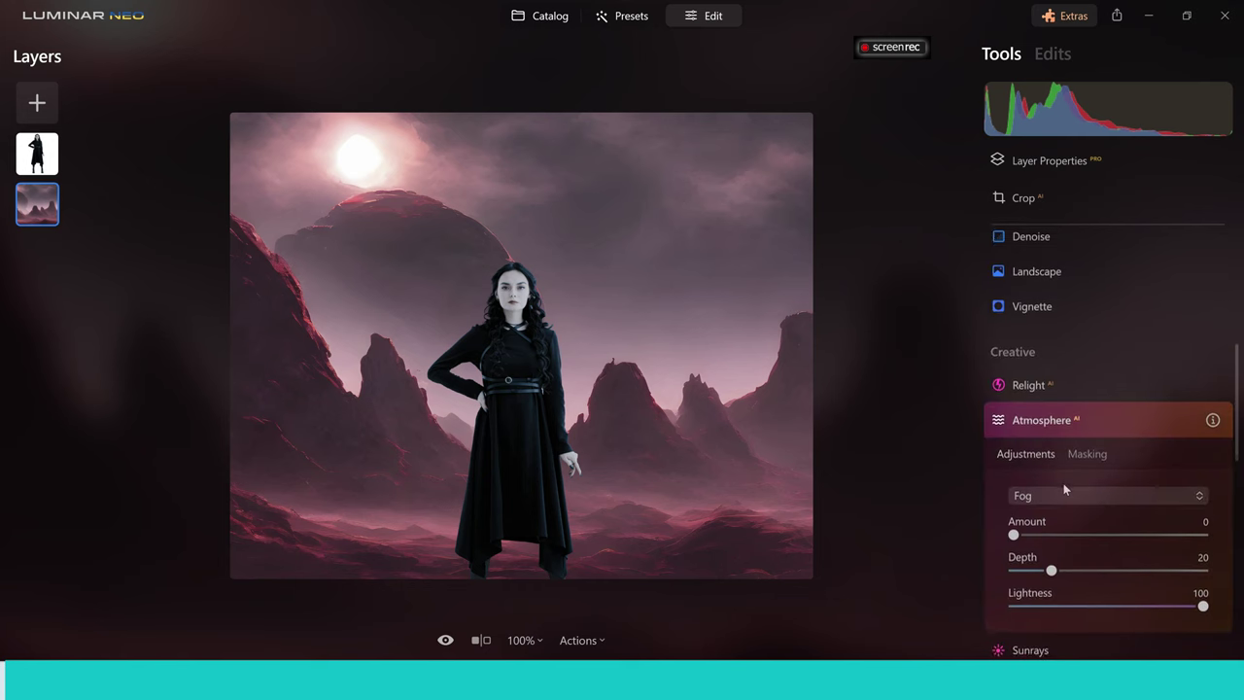
click(1199, 496)
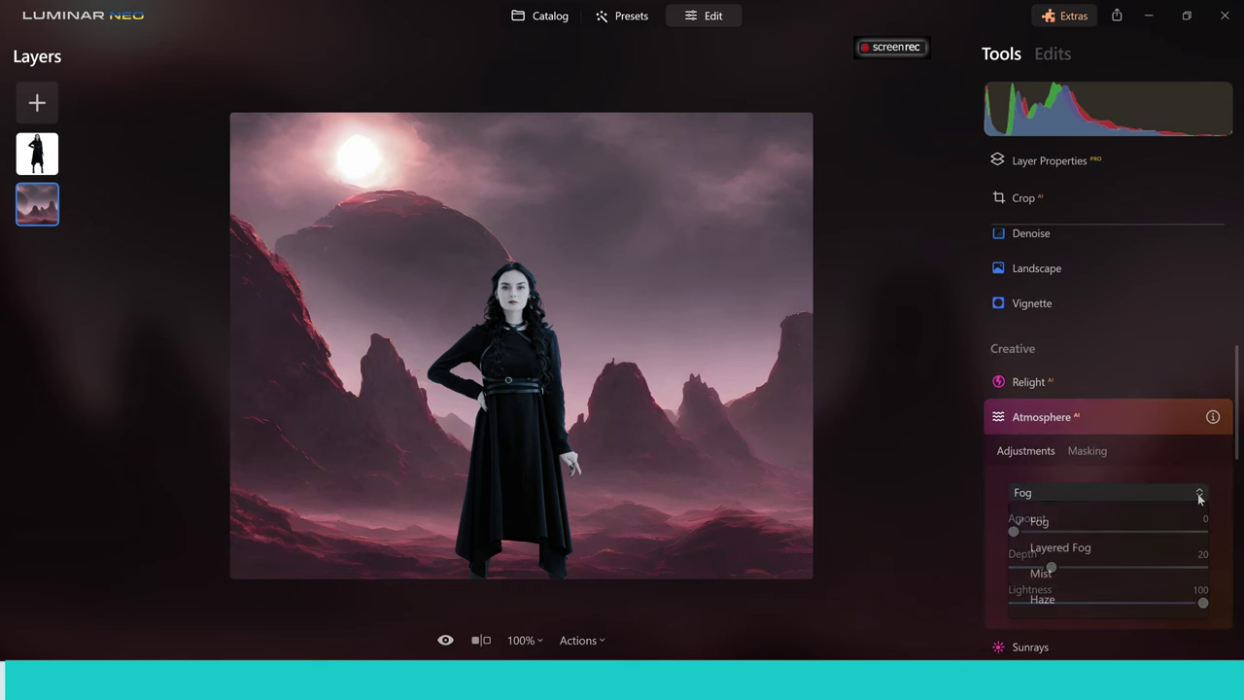
click(1055, 580)
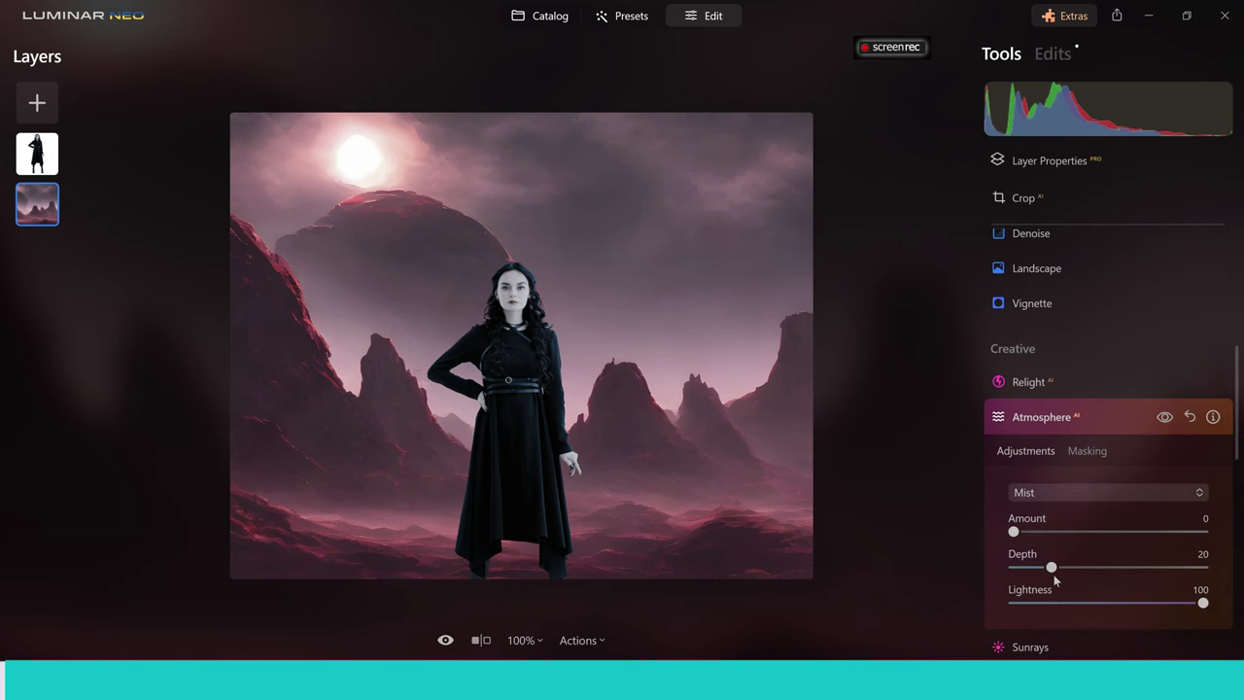
drag(1014, 532, 1104, 547)
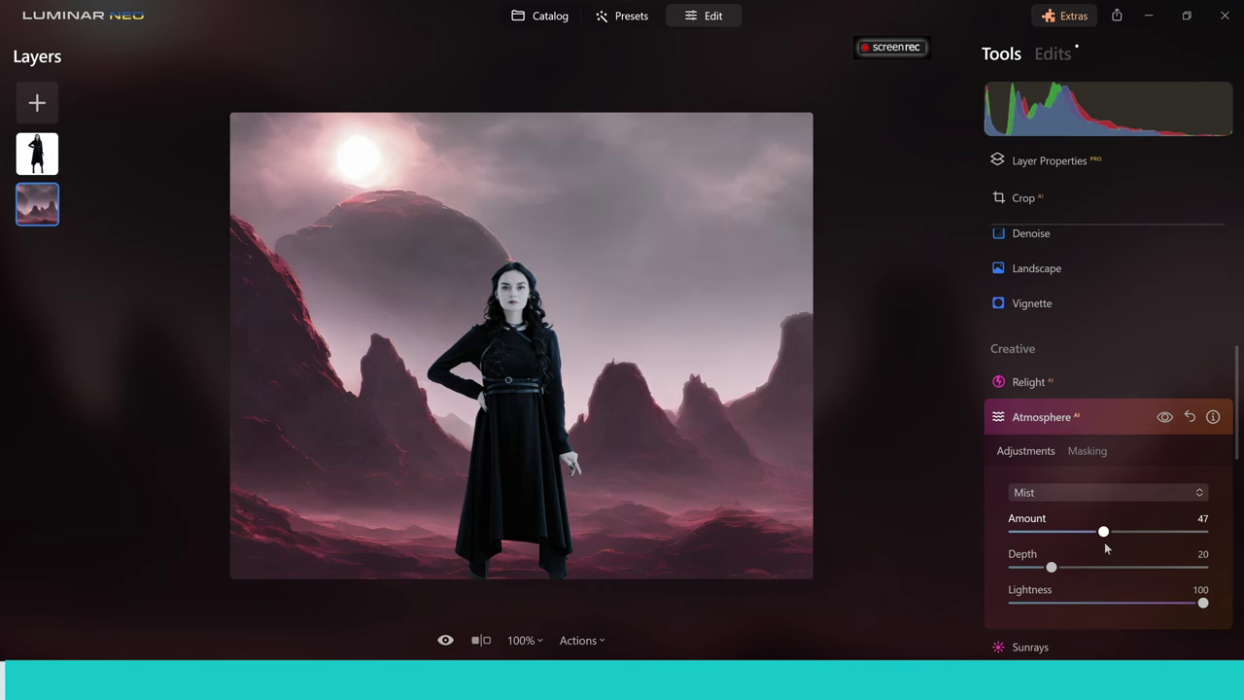
drag(1027, 570, 987, 569)
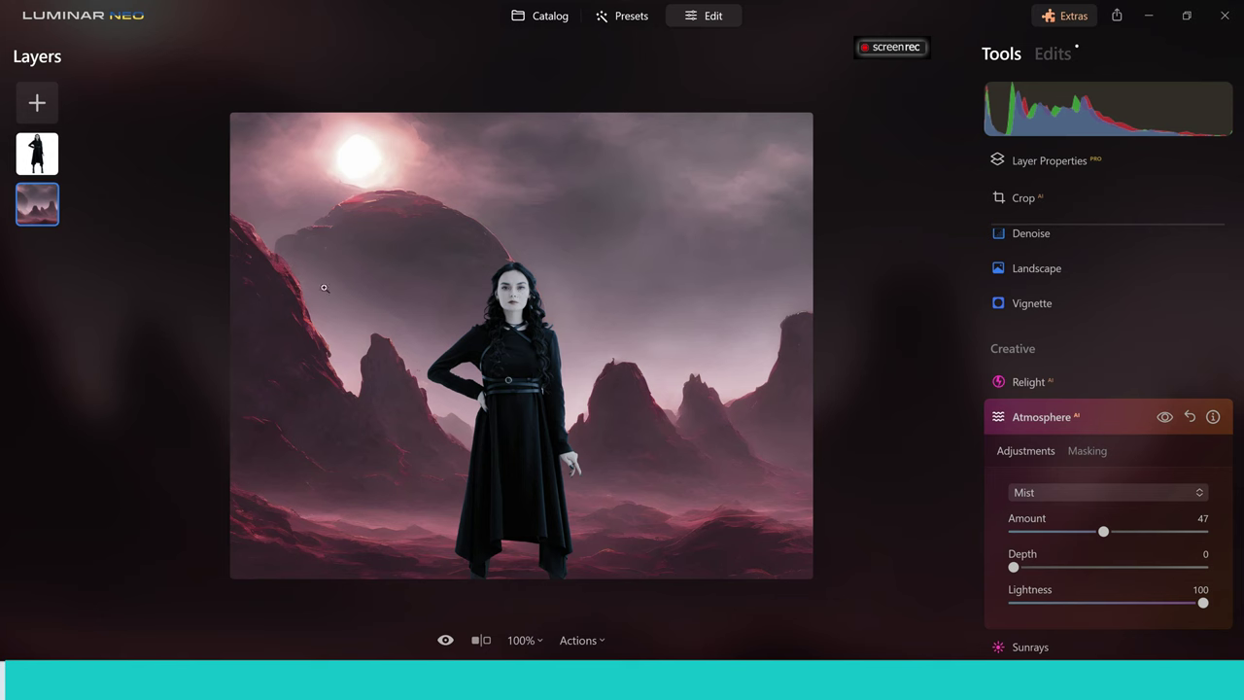
Toggle the before/after view to compare the misted composite with the original.
click(446, 640)
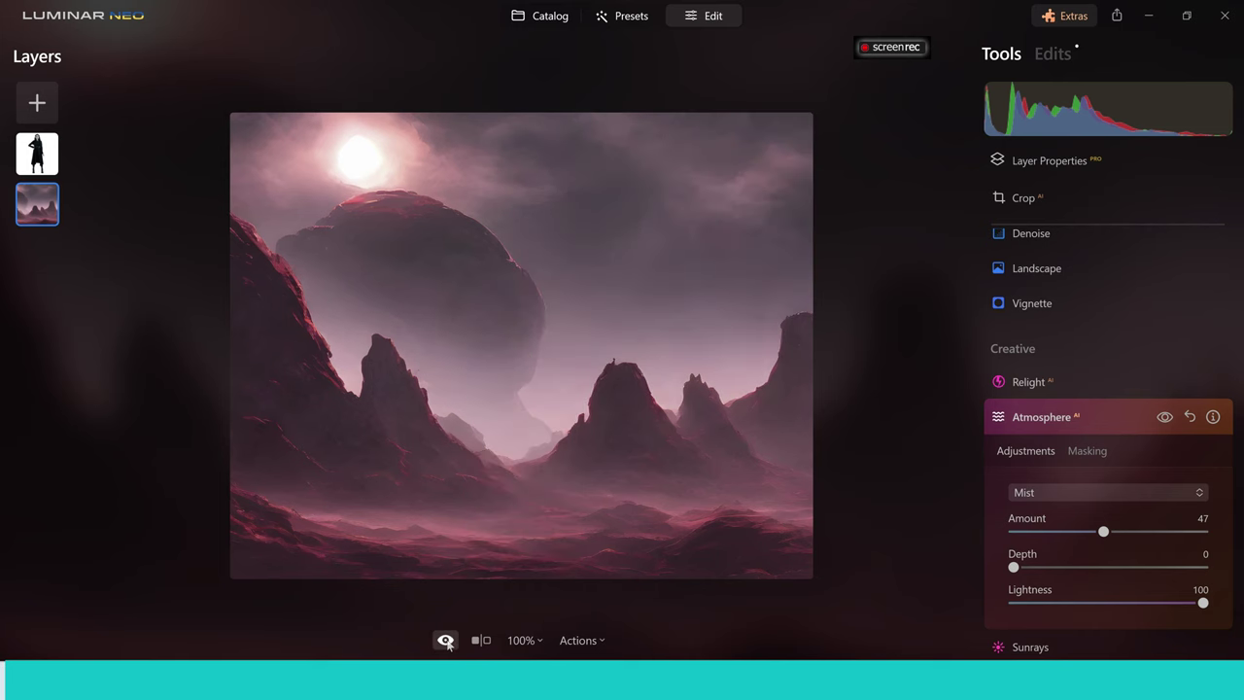
click(446, 640)
click(446, 640)
click(446, 641)
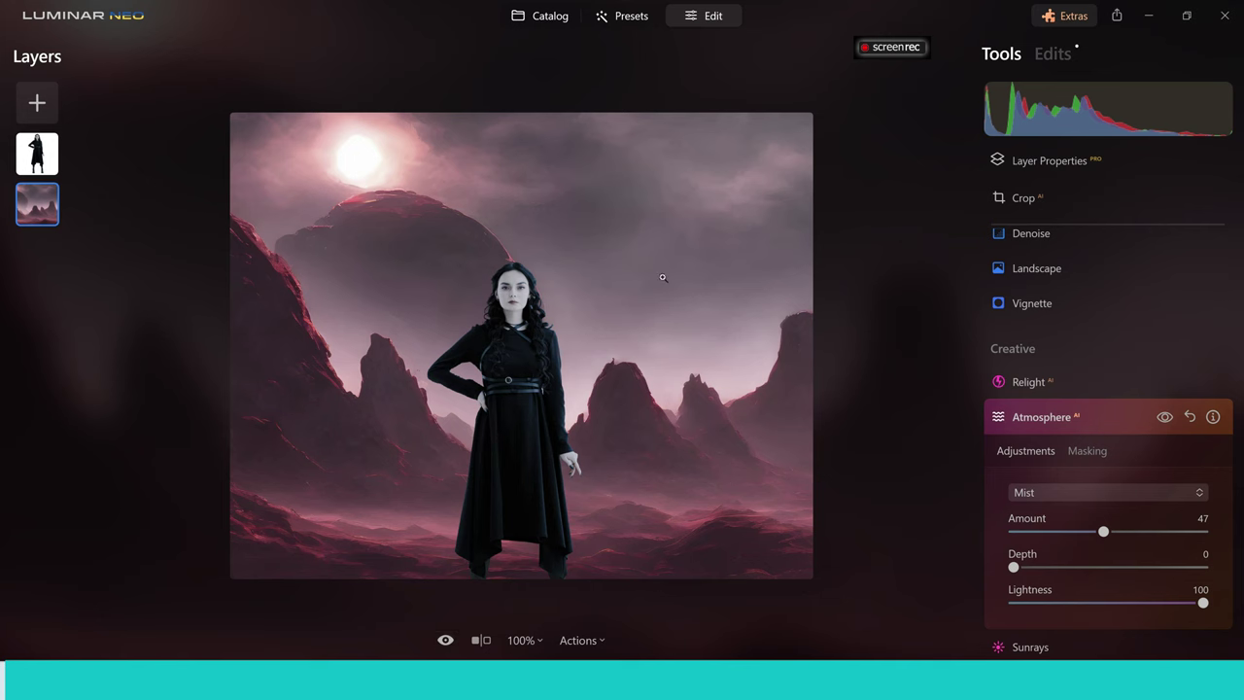
Apply a Tilt-shift Blur to the landscape and lower its Amount to 9.
click(1051, 416)
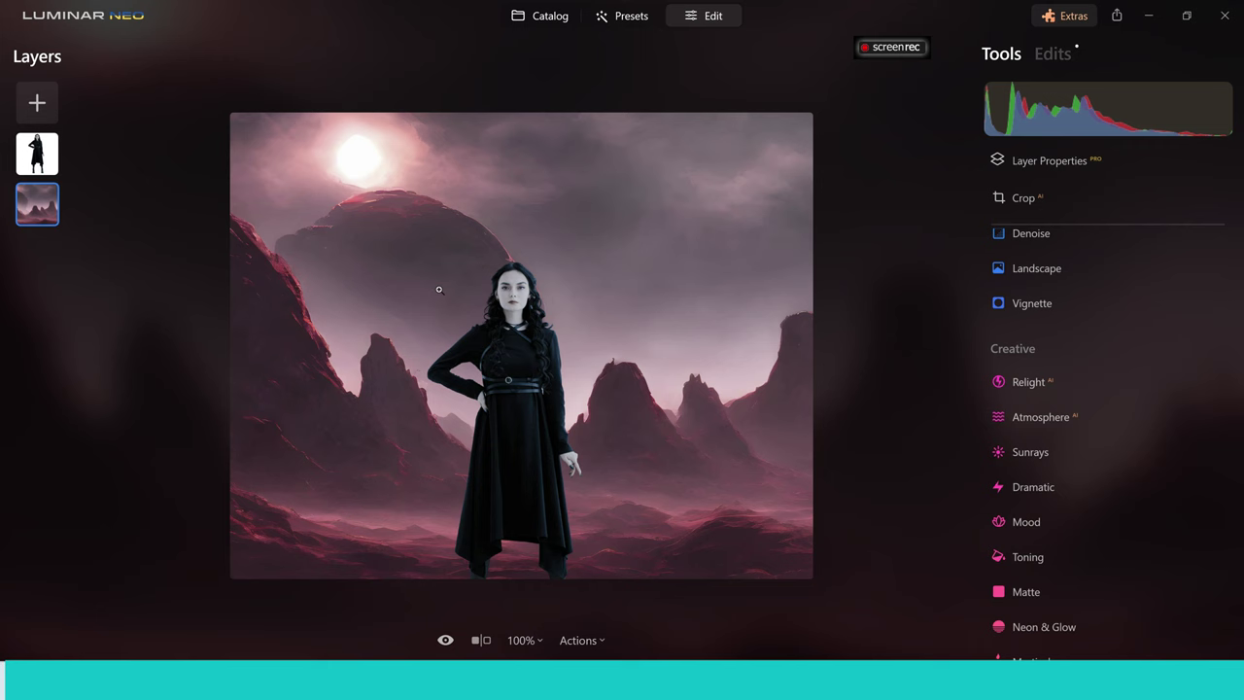
scroll(1239, 448, down, 1)
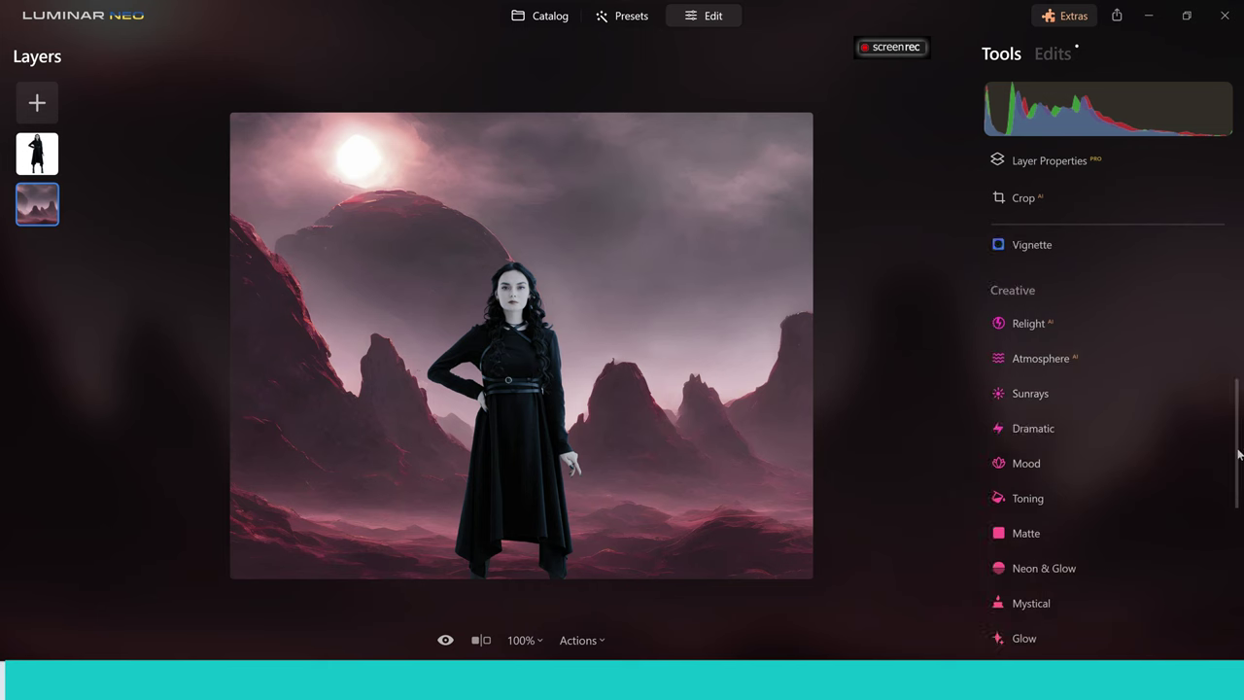
scroll(1239, 452, down, 3)
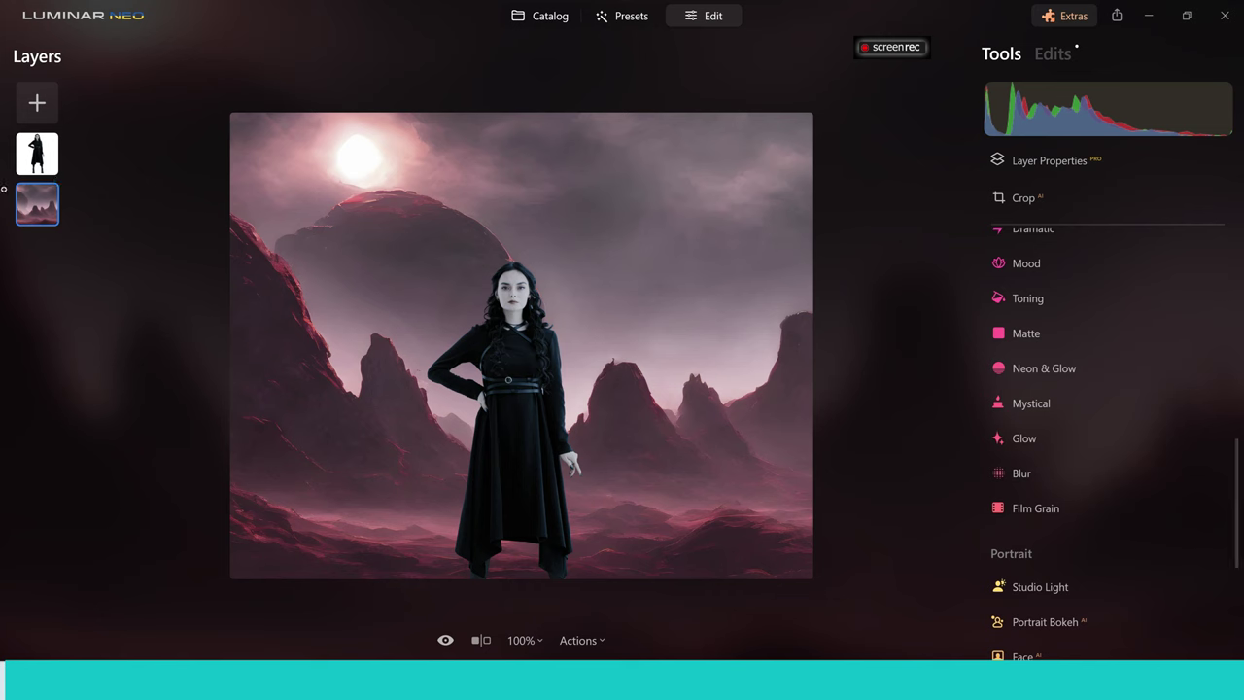
click(1055, 478)
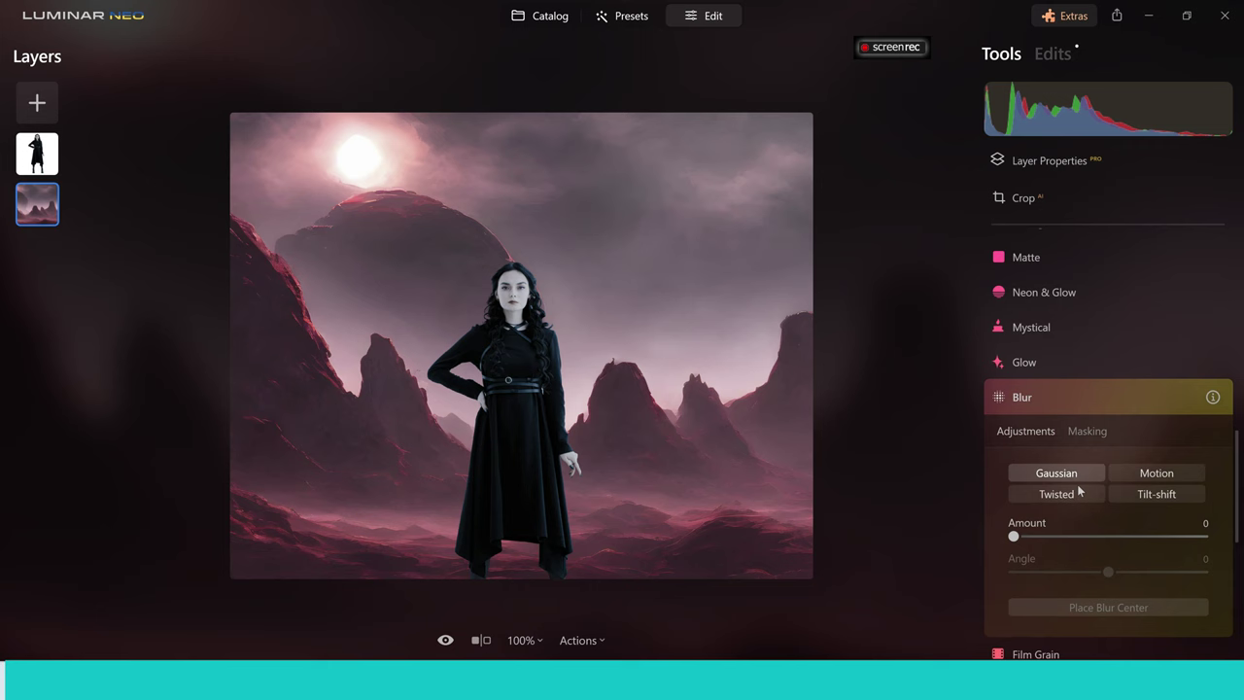
click(1165, 494)
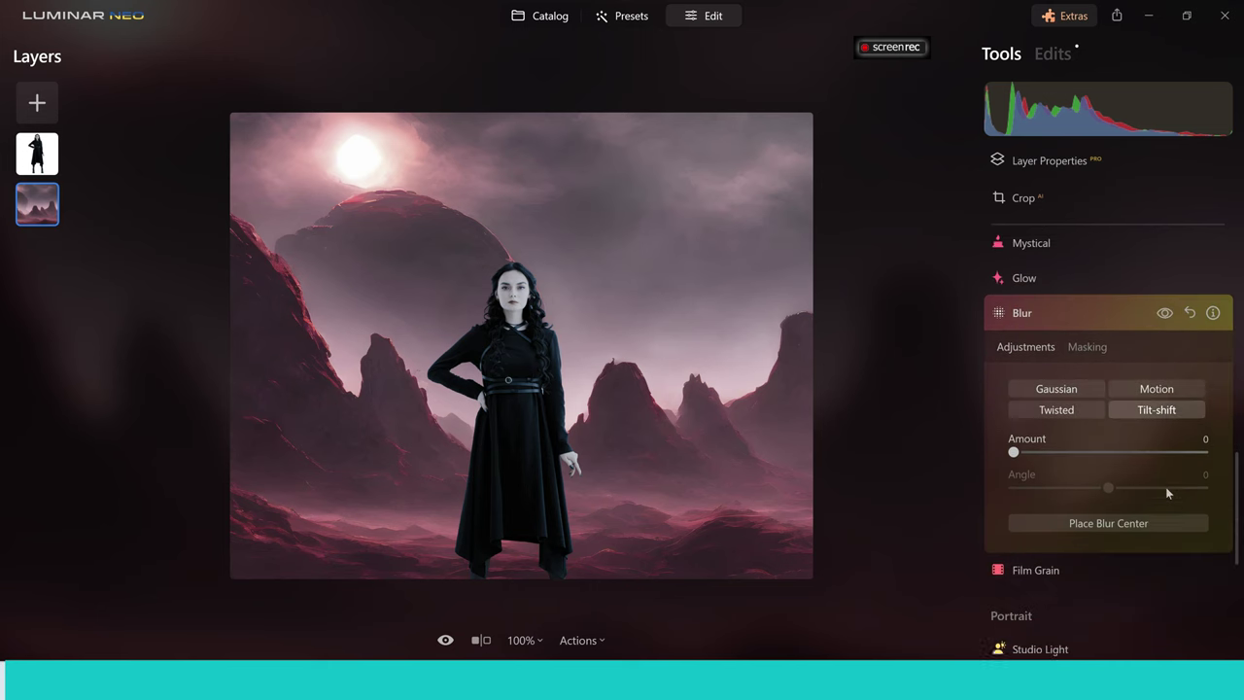
click(1017, 419)
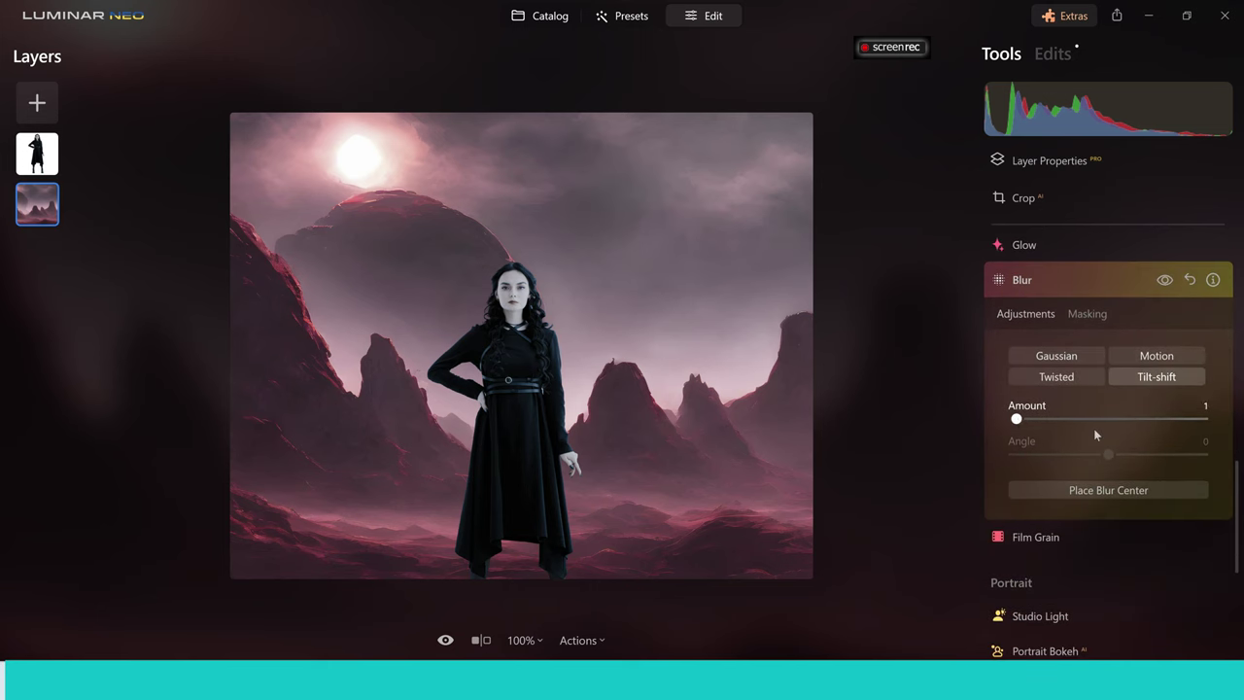
click(1095, 434)
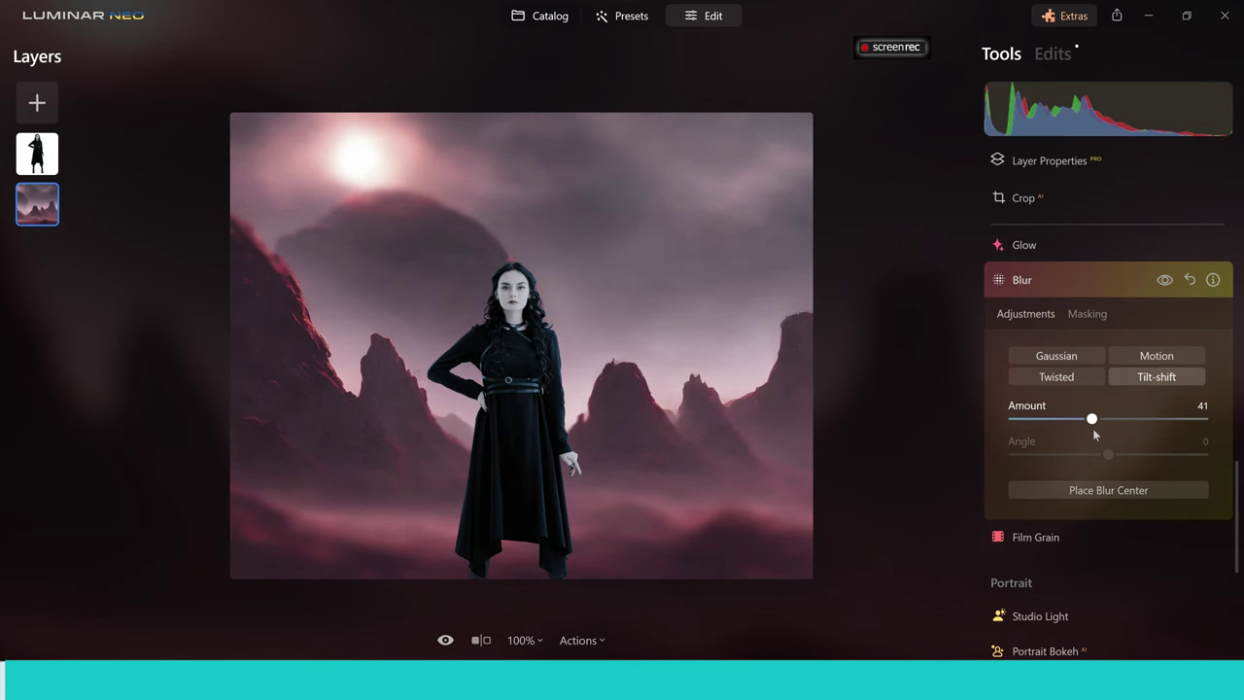
drag(1095, 433, 1032, 425)
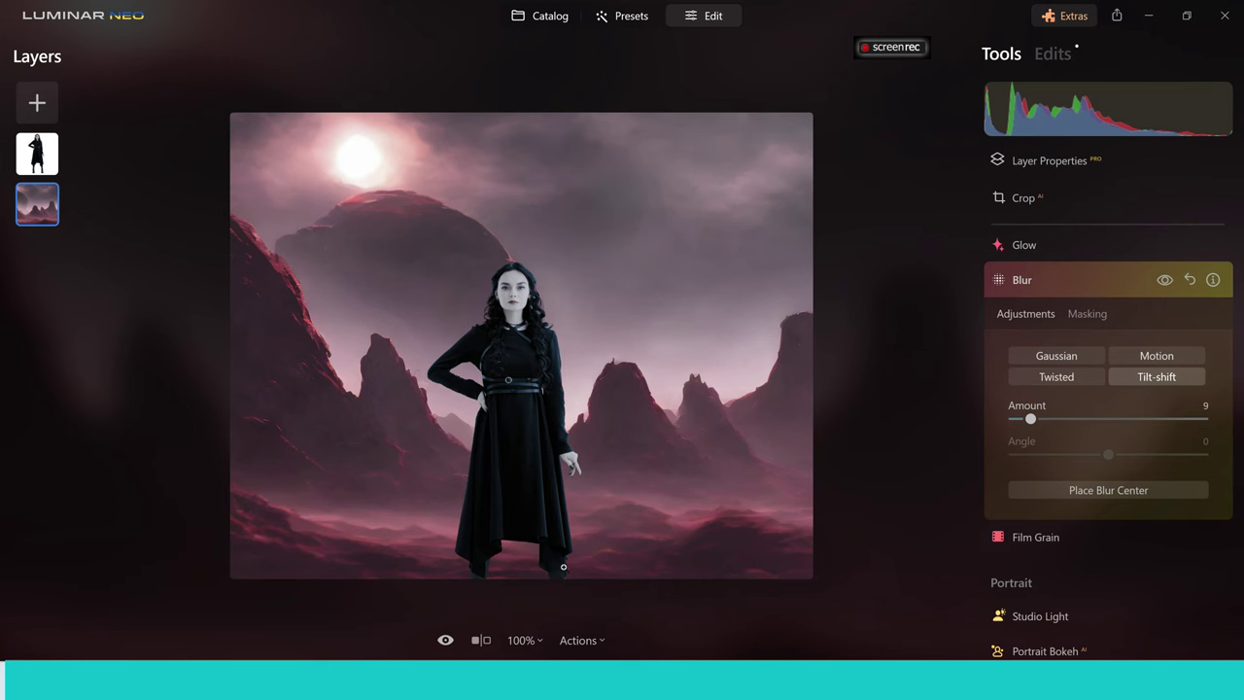
Move the tilt-shift focus band down and widen it upward, then compare before/after.
click(1126, 495)
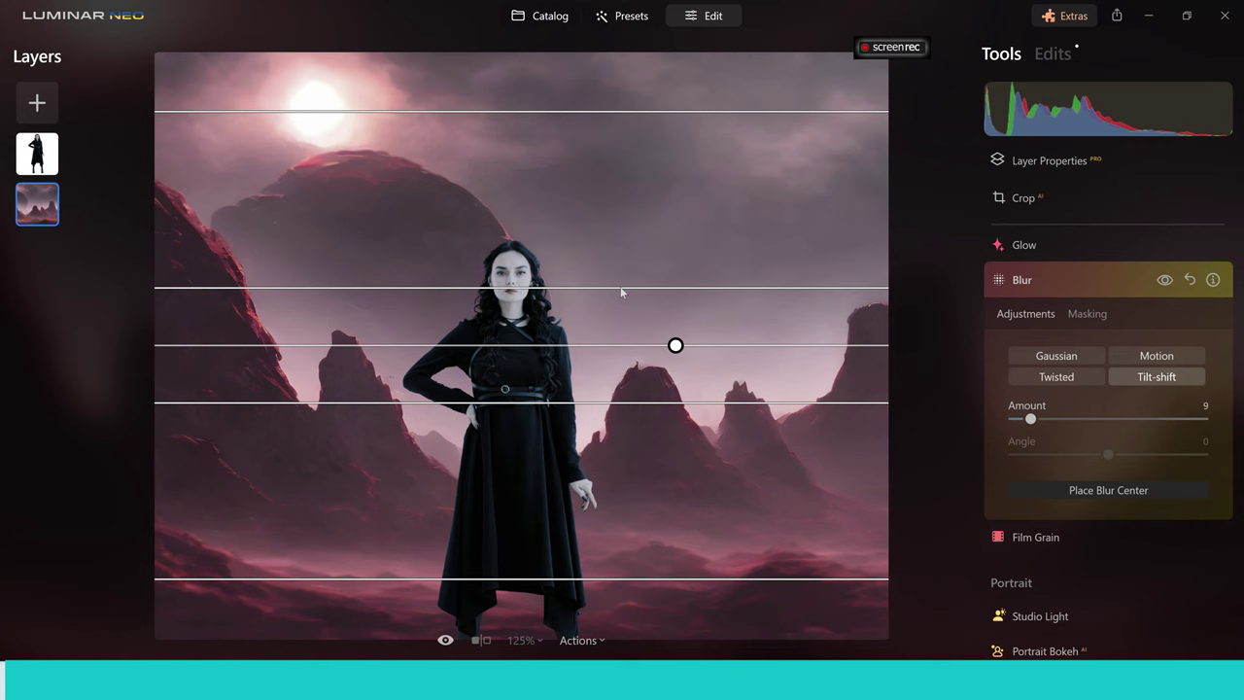
drag(675, 345, 685, 661)
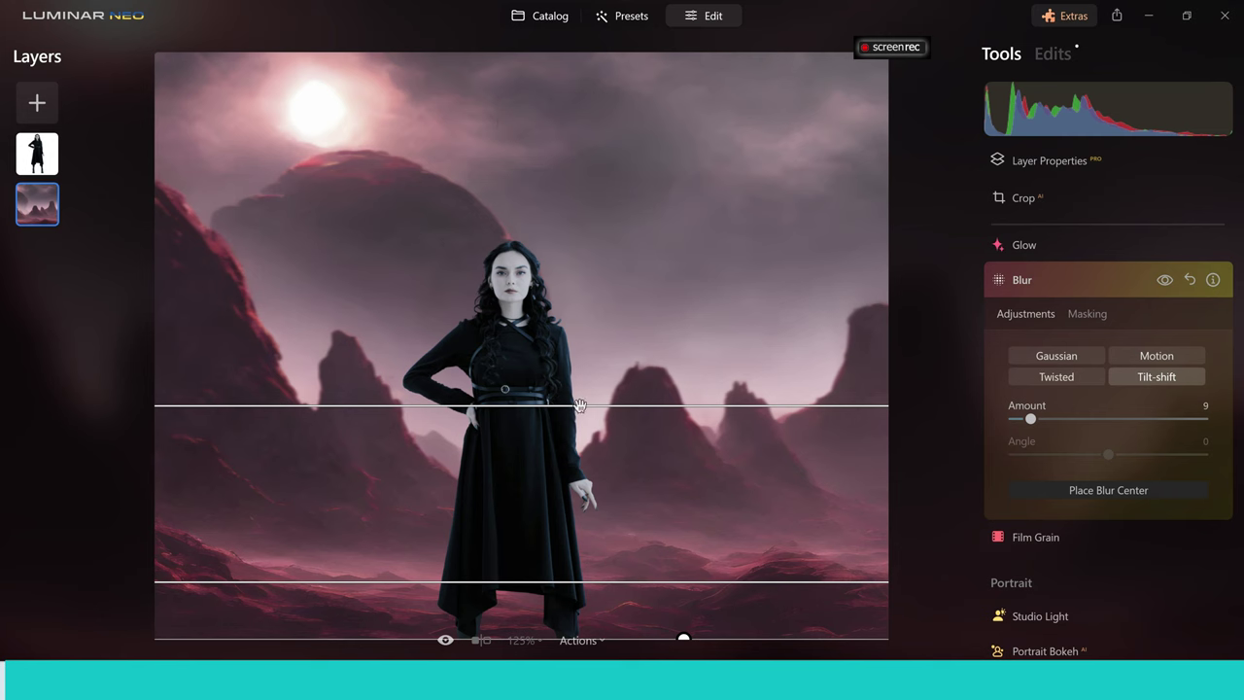
drag(580, 407, 581, 205)
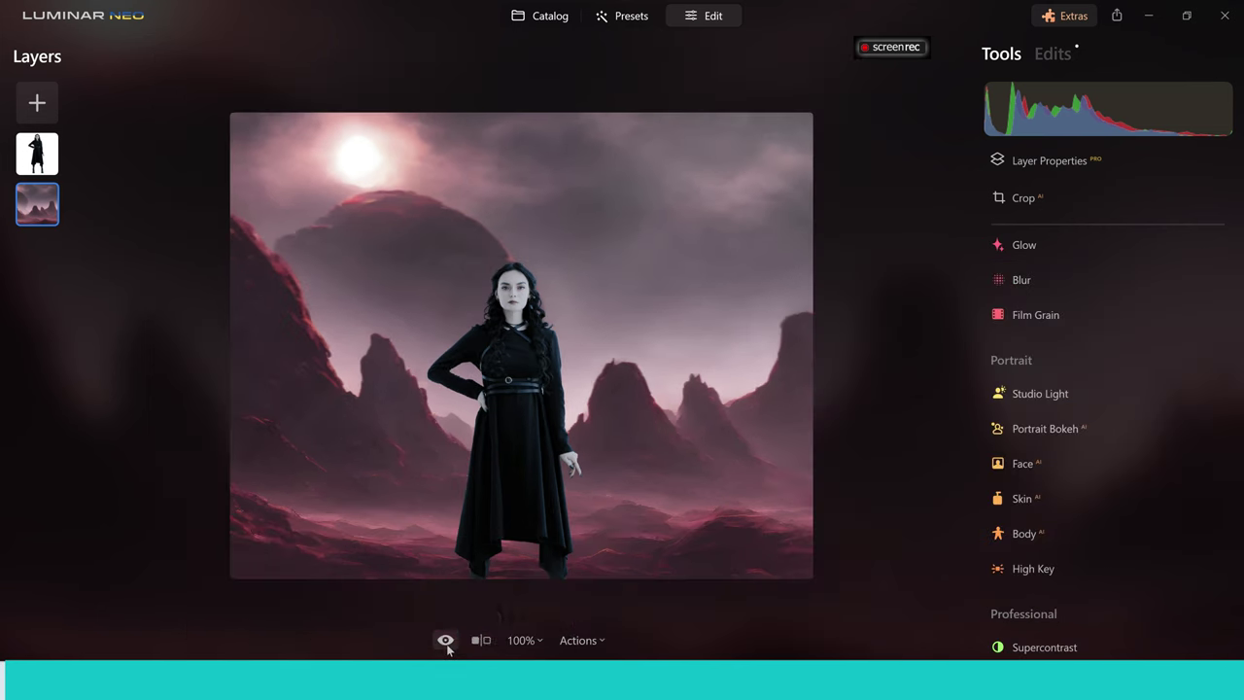
click(445, 641)
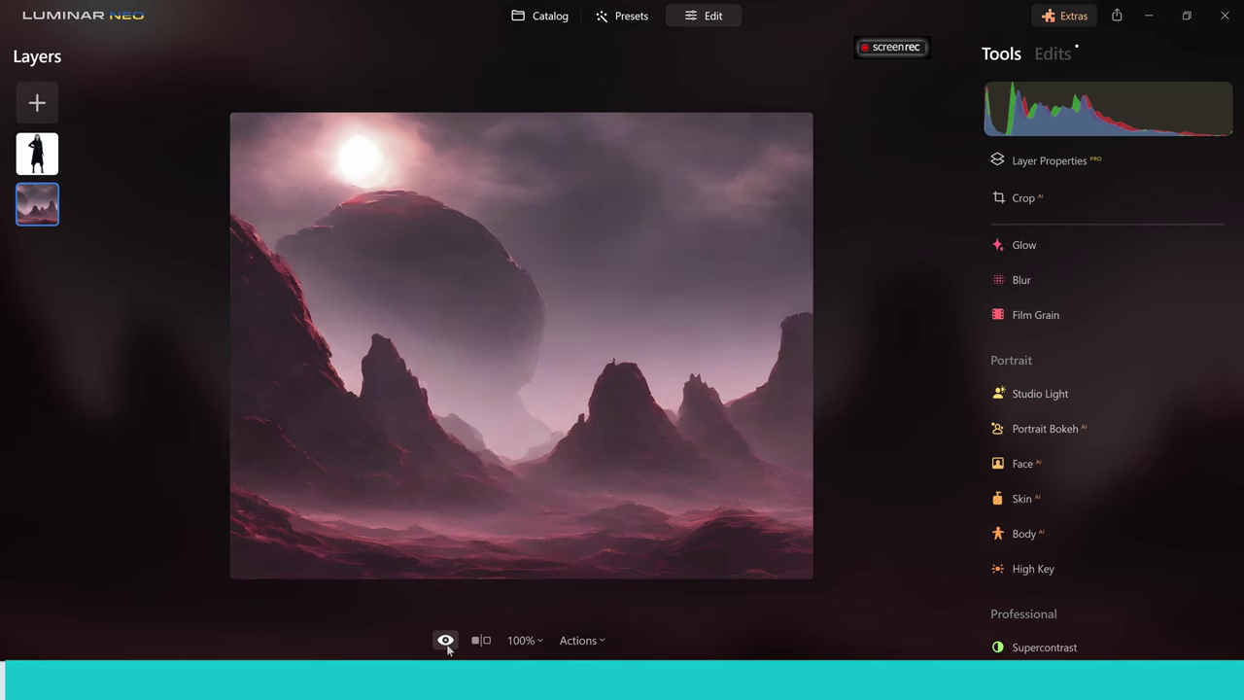
click(445, 641)
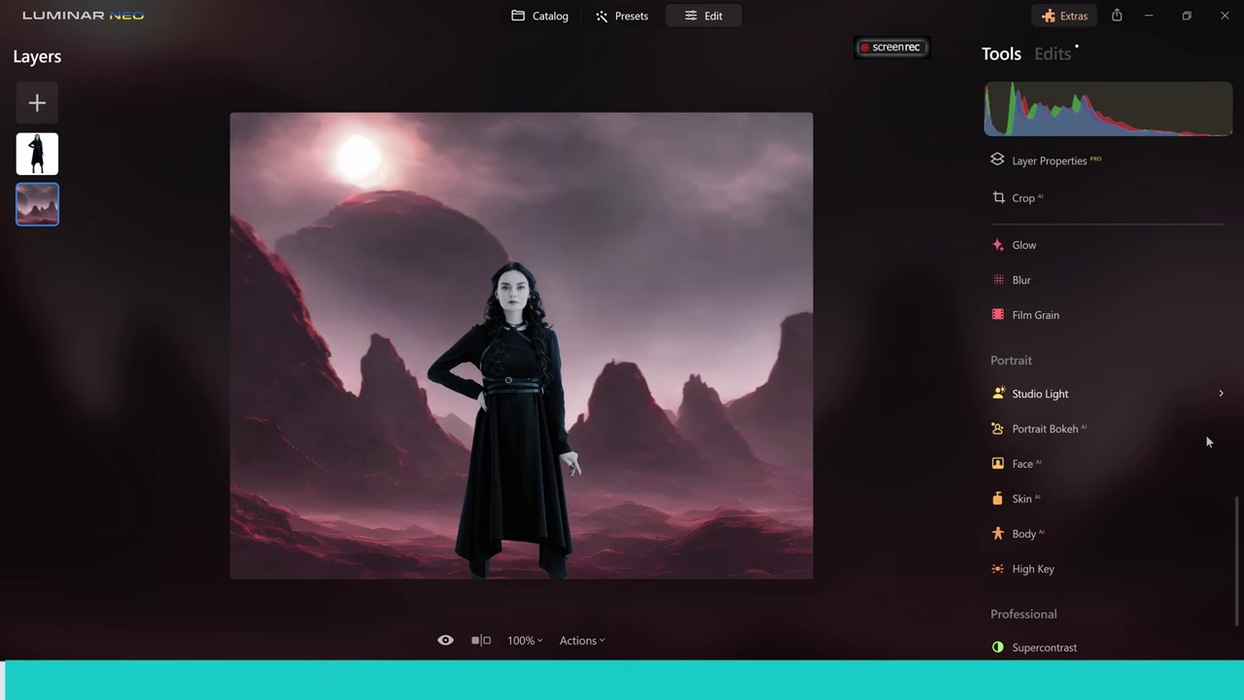
Select the woman layer and set Toning shadows to Saturation 52, Hue 4.
click(37, 154)
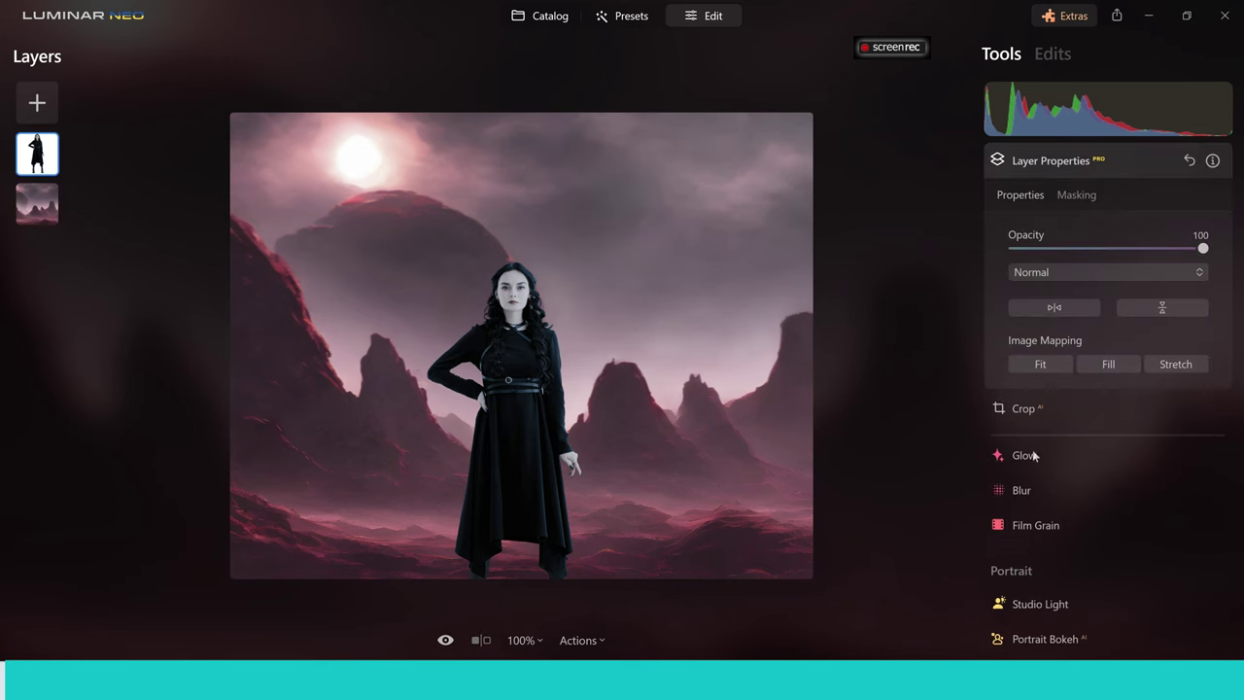
scroll(1242, 544, up, 1)
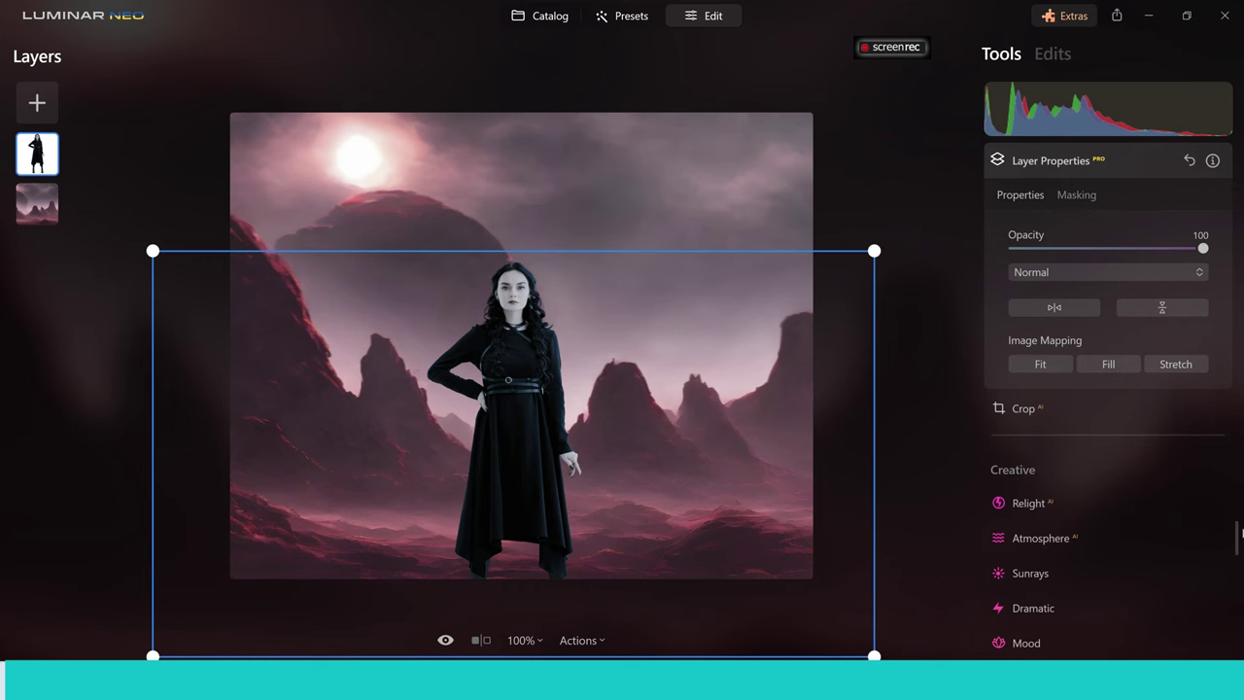
scroll(1242, 549, down, 2)
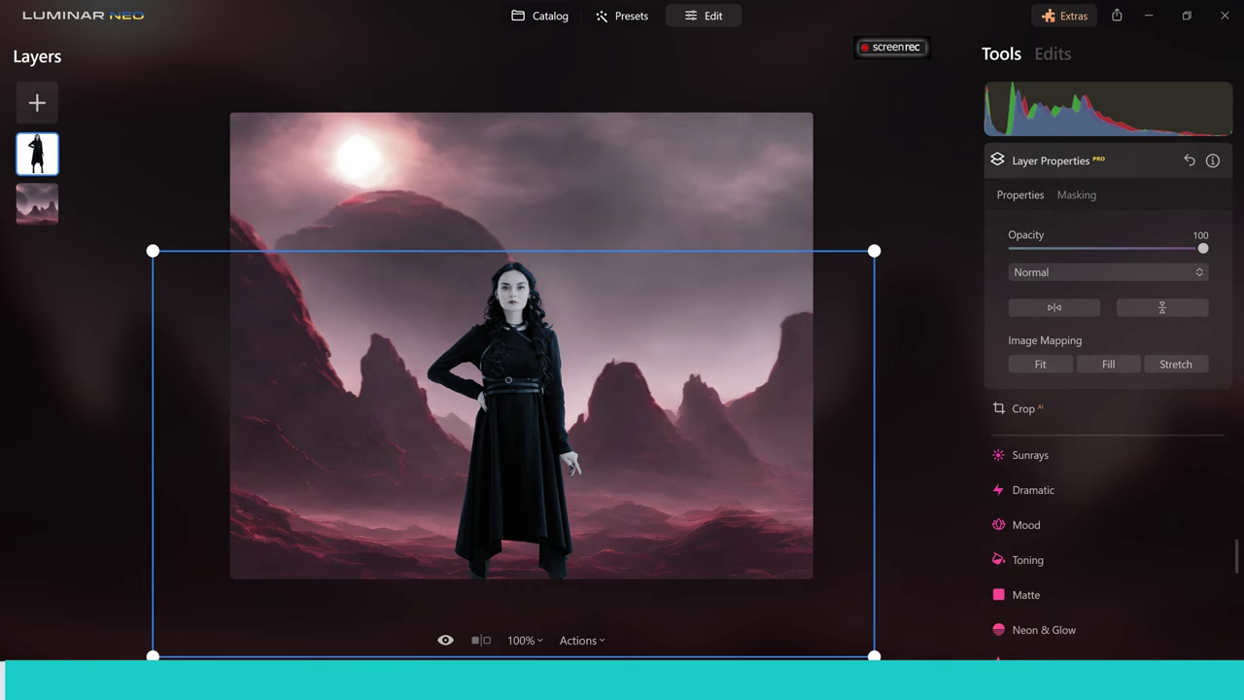
click(1049, 562)
scroll(1064, 474, down, 1)
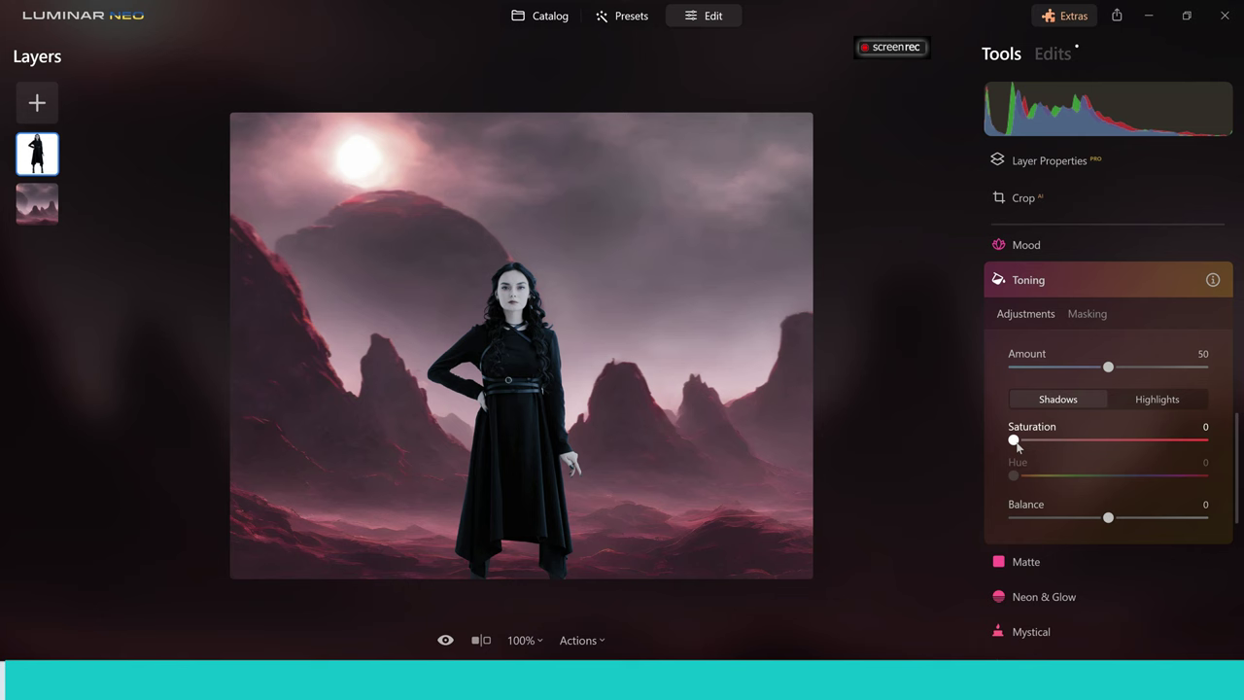
drag(1015, 442, 1118, 458)
drag(1014, 475, 1016, 476)
Set the woman layer's Toning highlights to Saturation 34, Hue 6.
click(1168, 406)
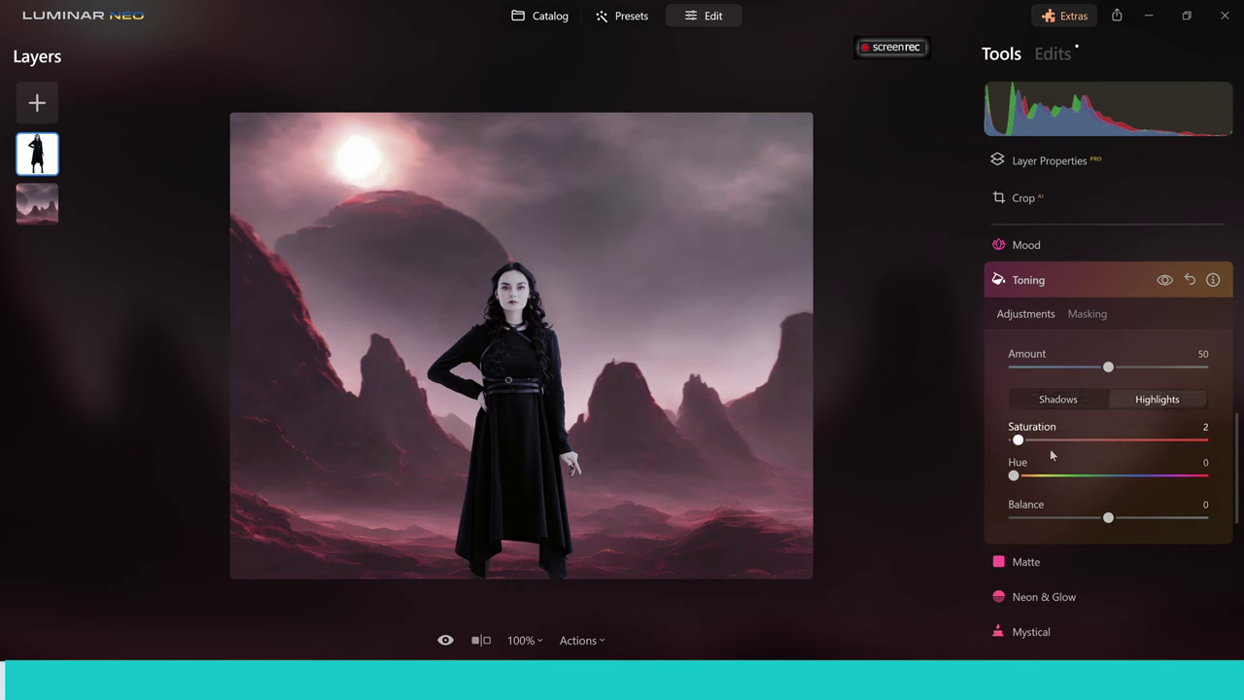
drag(1018, 439, 1079, 448)
drag(1014, 477, 1017, 476)
Convert the icy castle photo to black and white via Essentials > Black & White.
key(ctrl+minus)
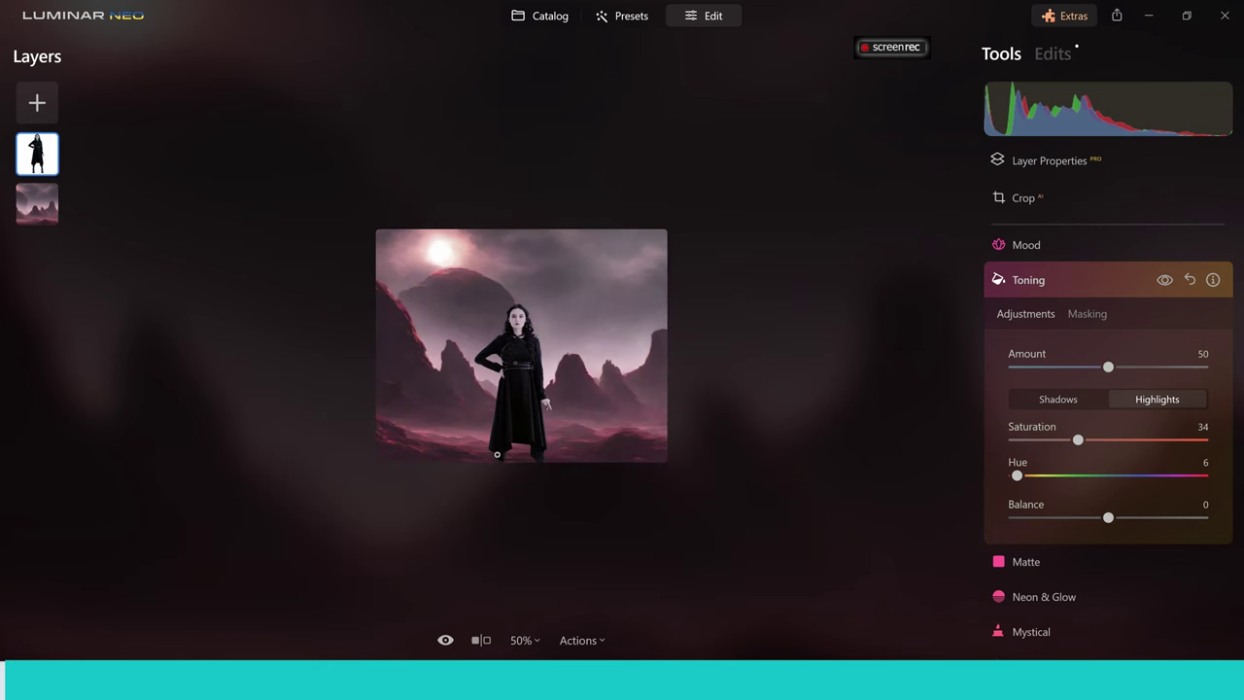
key(ctrl+plus)
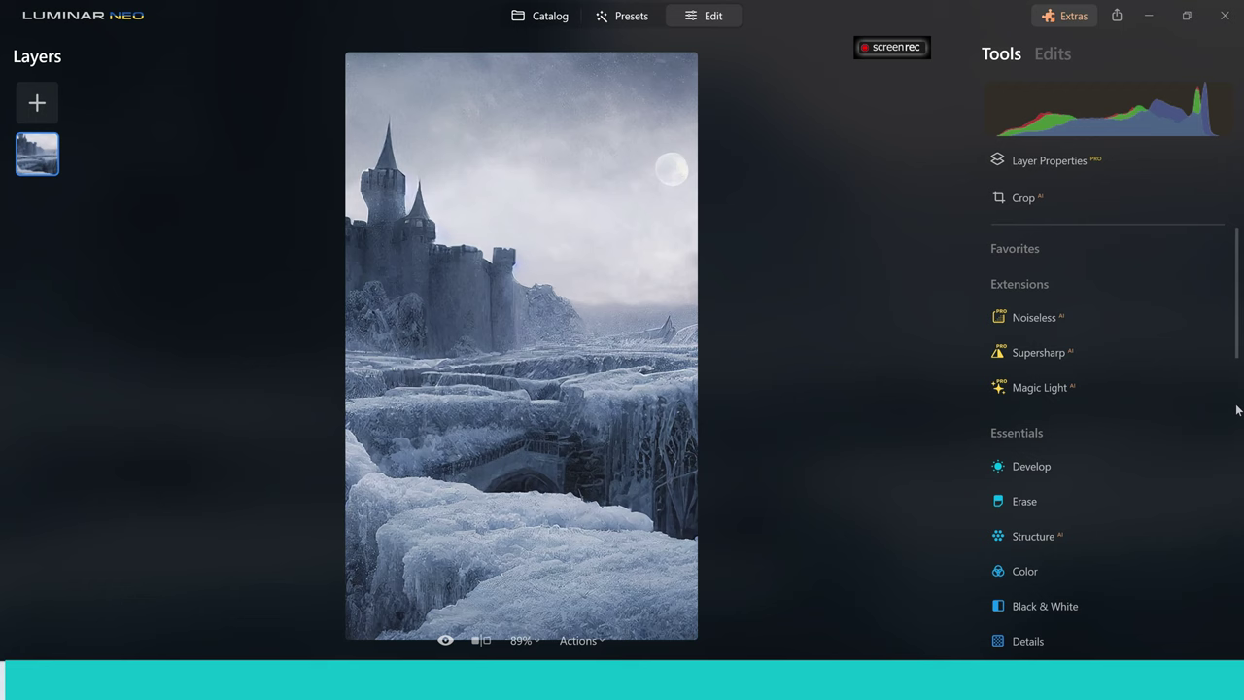
scroll(1239, 358, down, 3)
click(1094, 431)
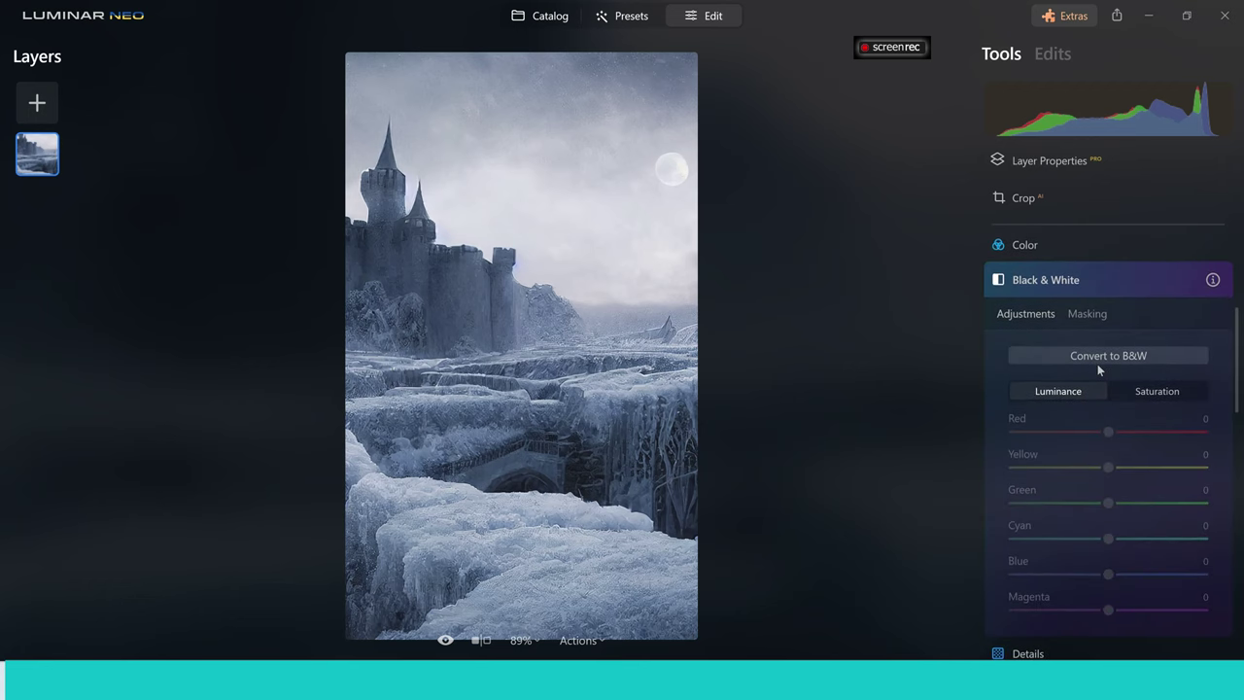
click(1098, 359)
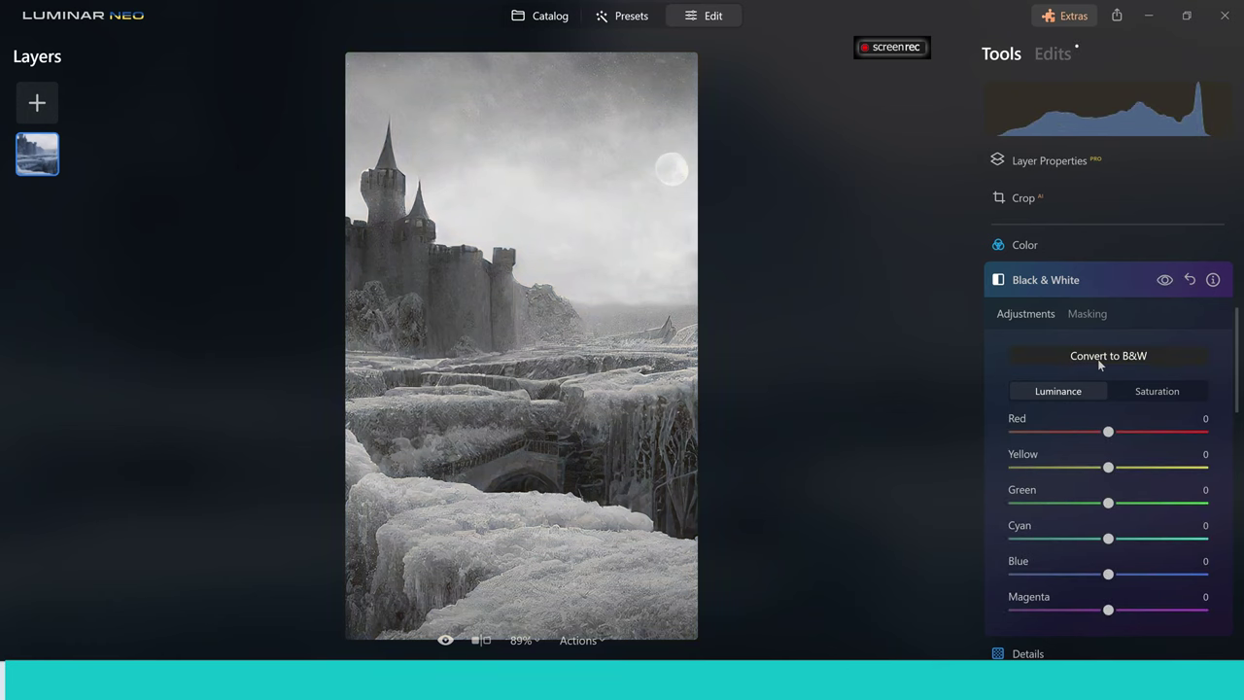
Add the woman-in-black-gown image from My Images as a layer at 100% opacity.
click(37, 103)
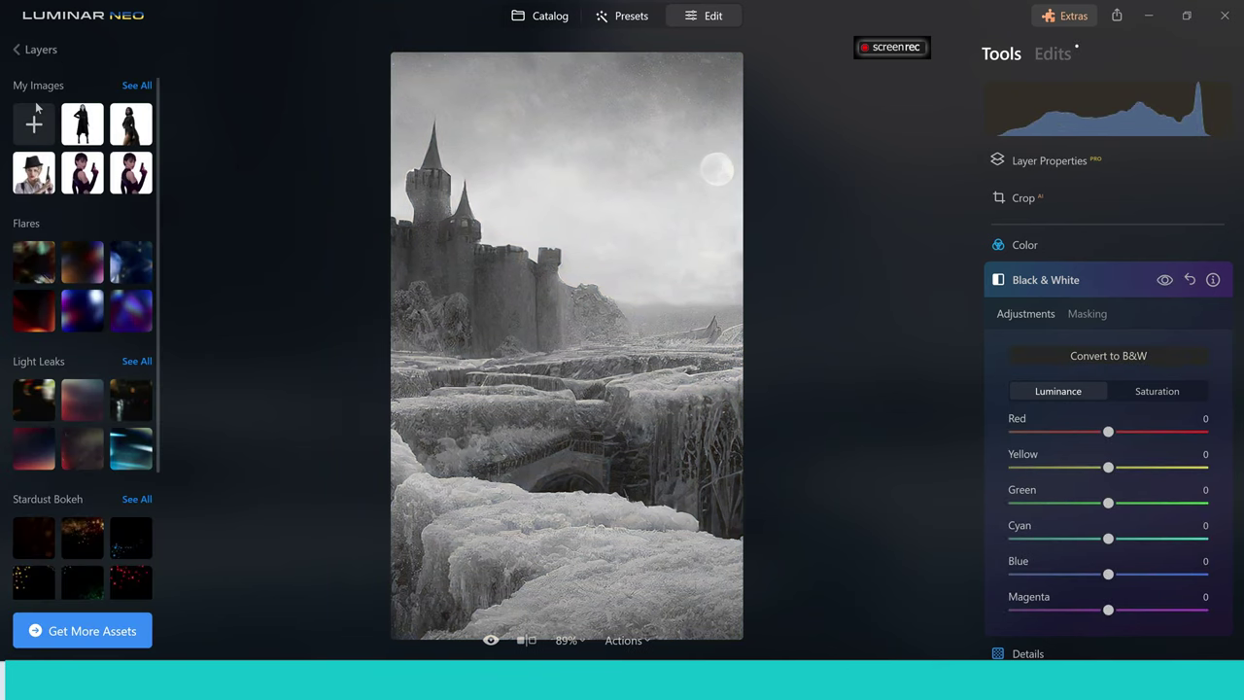
click(128, 128)
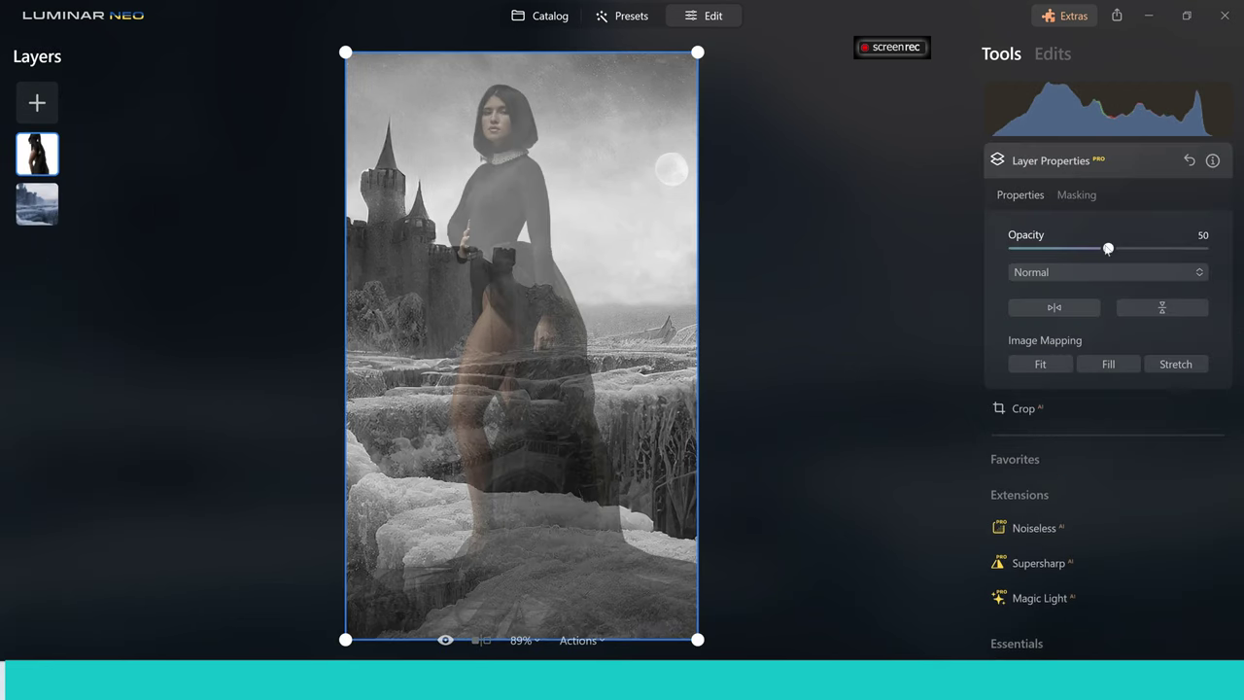
drag(1109, 248, 1213, 256)
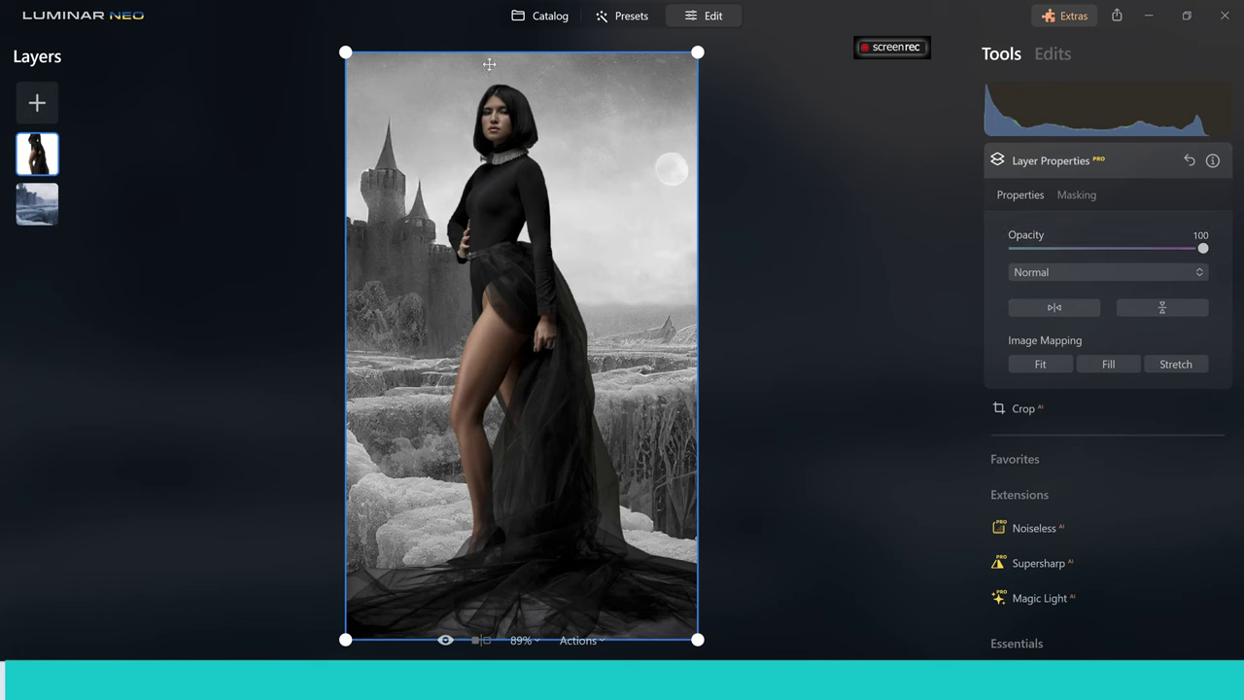
Resize and reposition the woman so she stands on the ice right of centre.
drag(346, 52, 452, 168)
drag(575, 417, 555, 441)
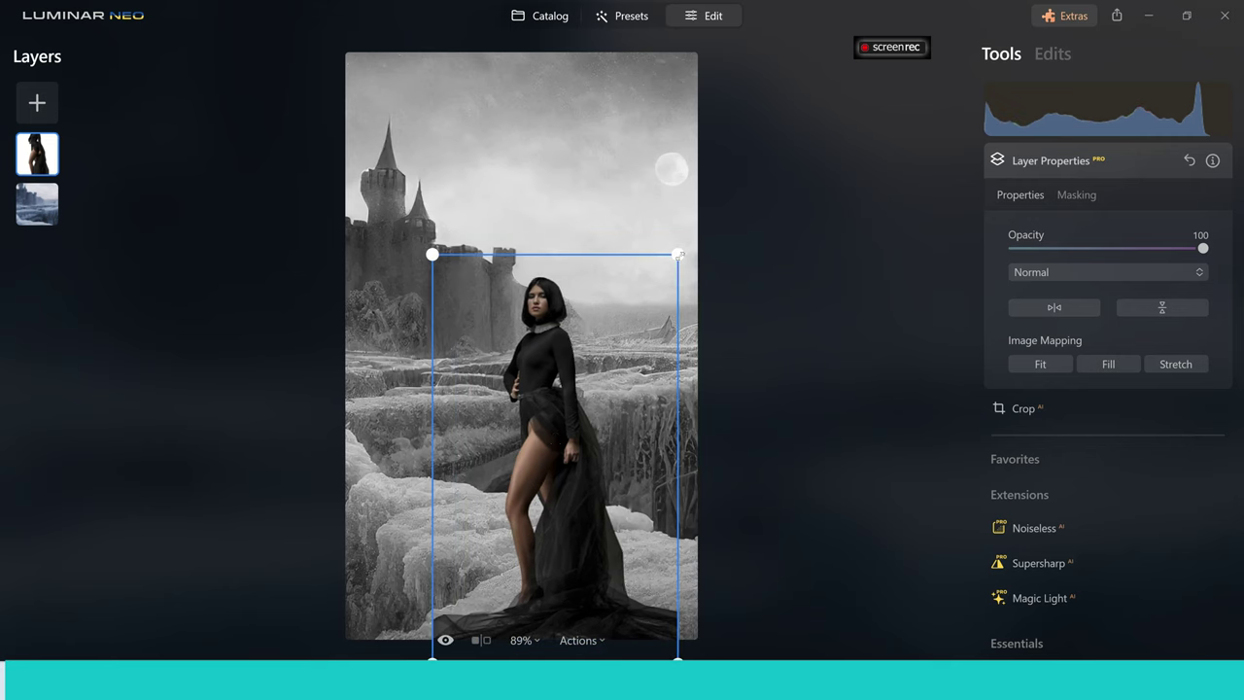
drag(679, 254, 714, 193)
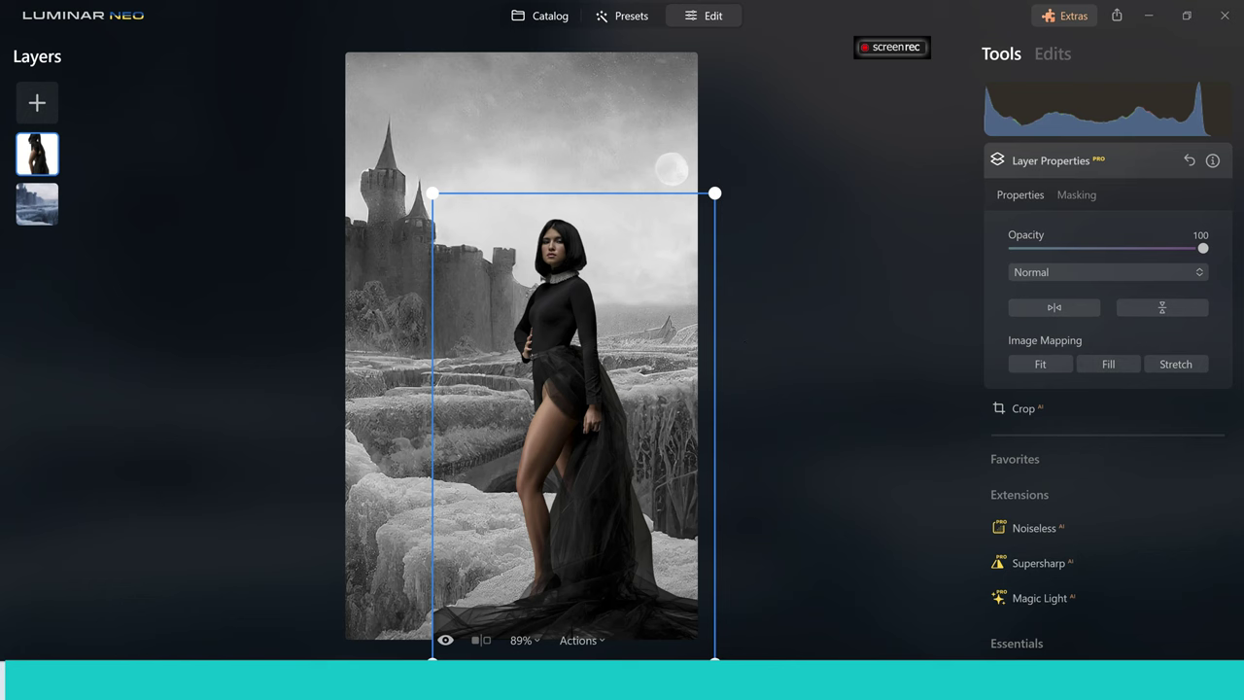
Convert the woman layer to black and white.
scroll(1053, 486, down, 3)
click(1052, 483)
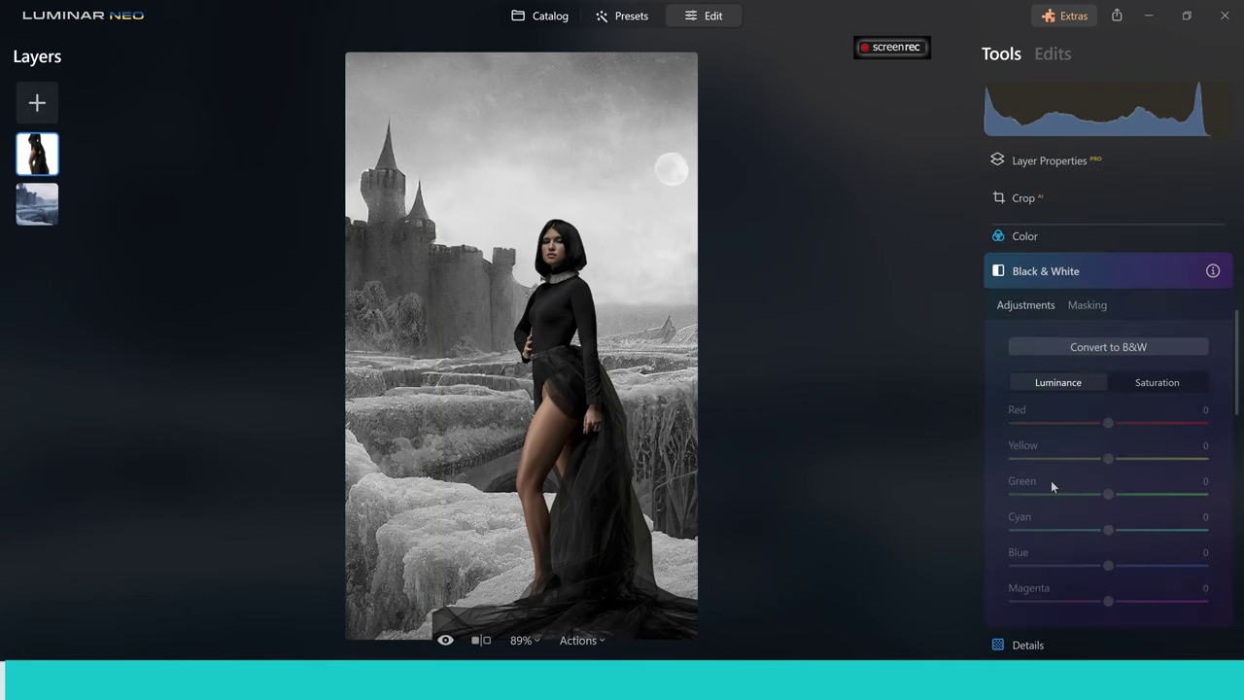
click(1089, 350)
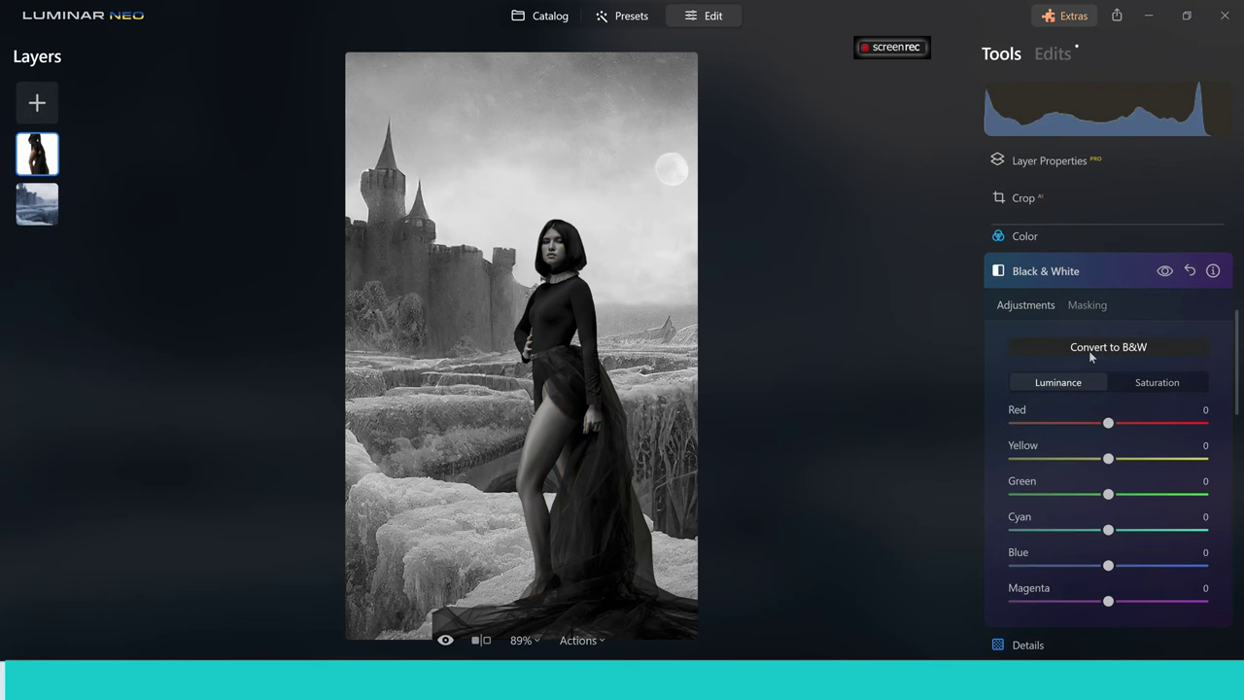
click(1049, 279)
Set the woman layer's Smart Contrast to -35, Shadows to 12 and Exposure to 0.26.
drag(1237, 381, 1237, 329)
click(1055, 305)
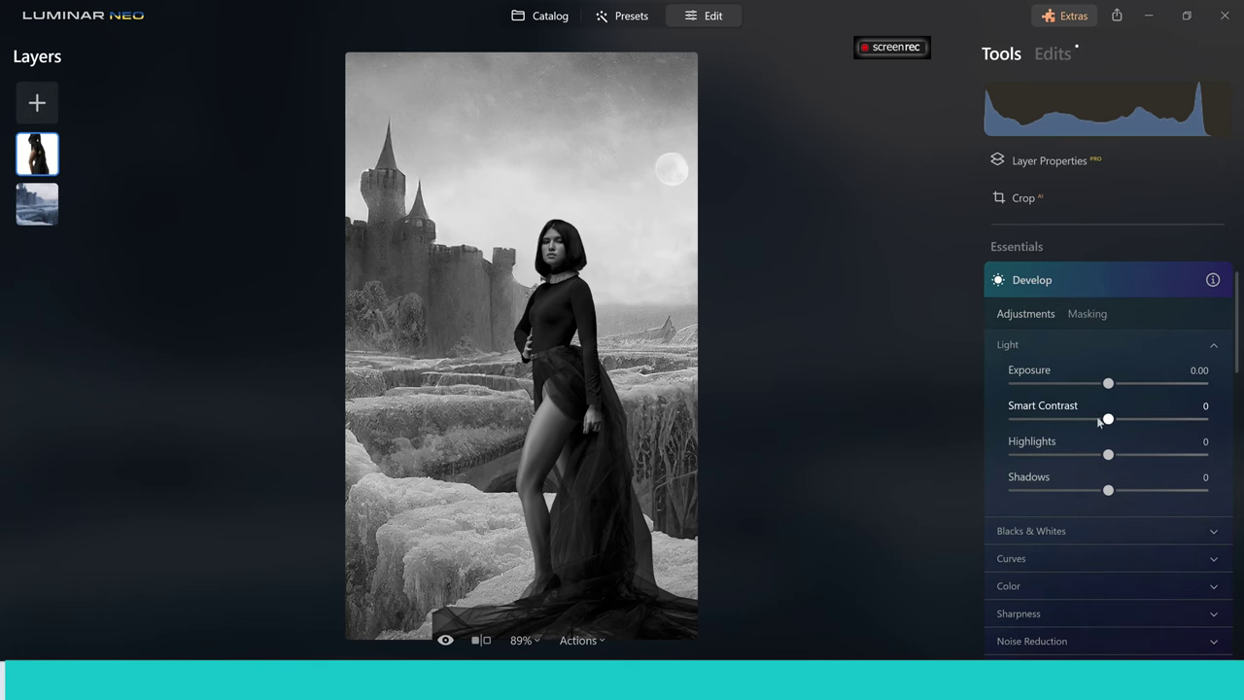
drag(1107, 421, 1074, 421)
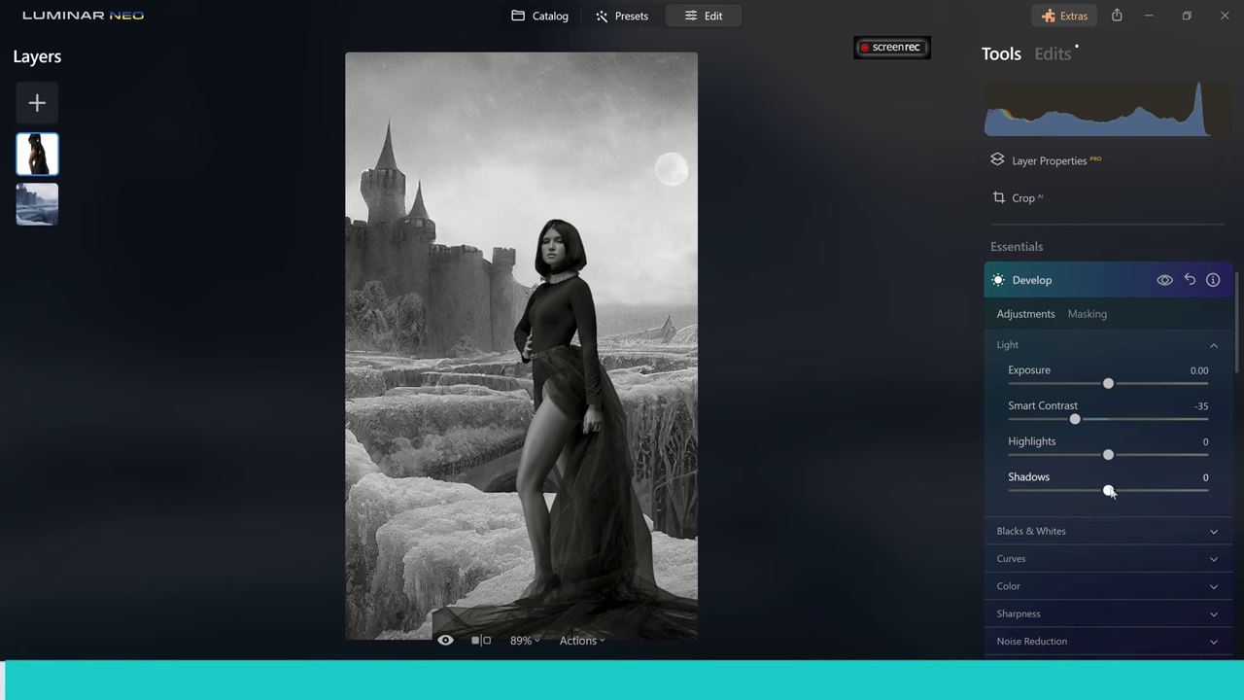
drag(1109, 491, 1122, 491)
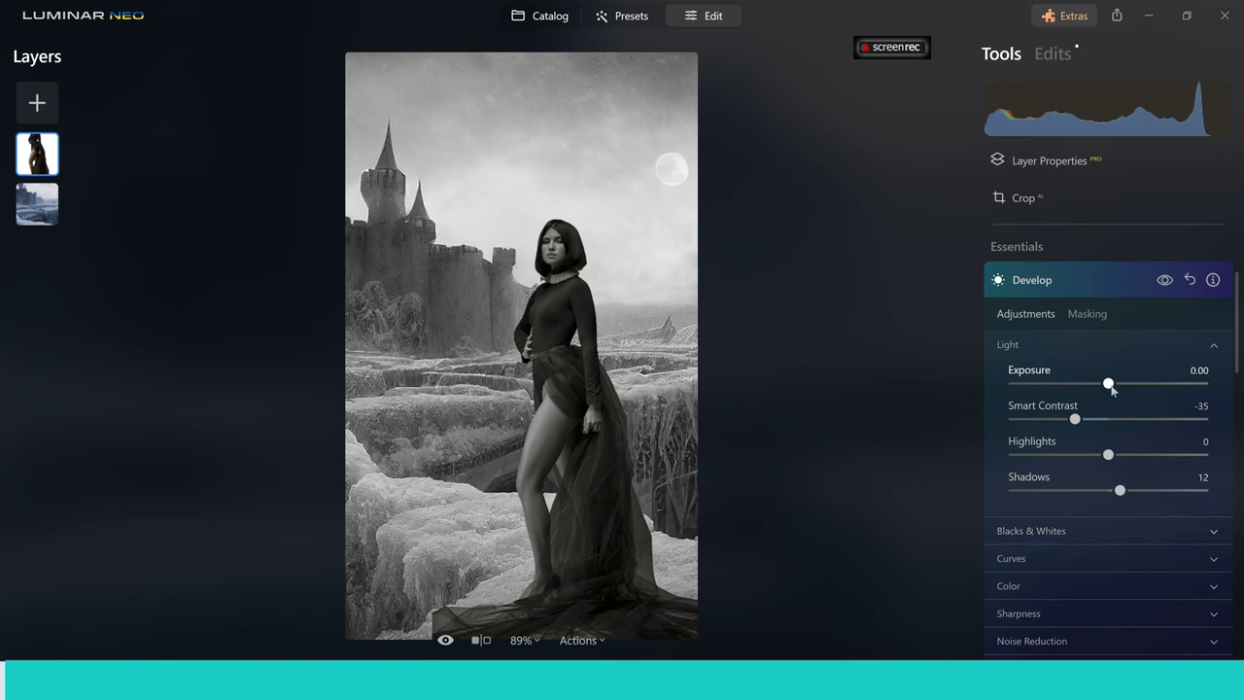
drag(1112, 389, 1116, 393)
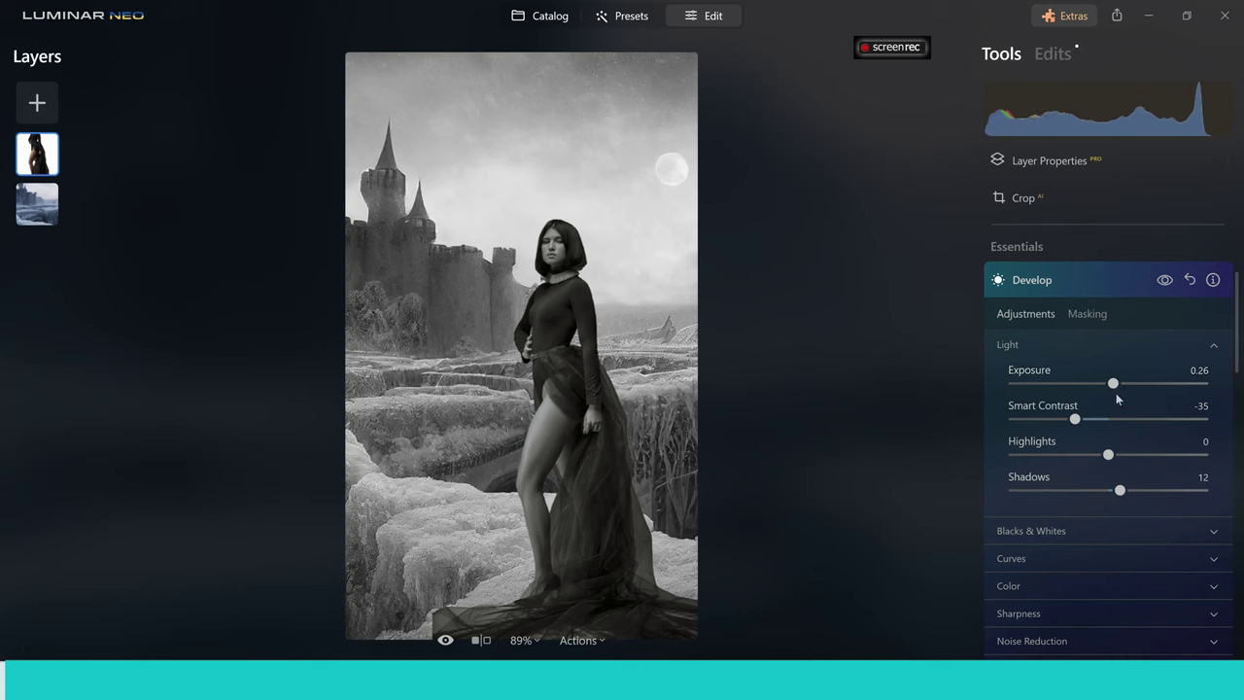
Select the castle background layer and set Toning shadows to Saturation 44, Hue 46.
click(1032, 282)
click(36, 216)
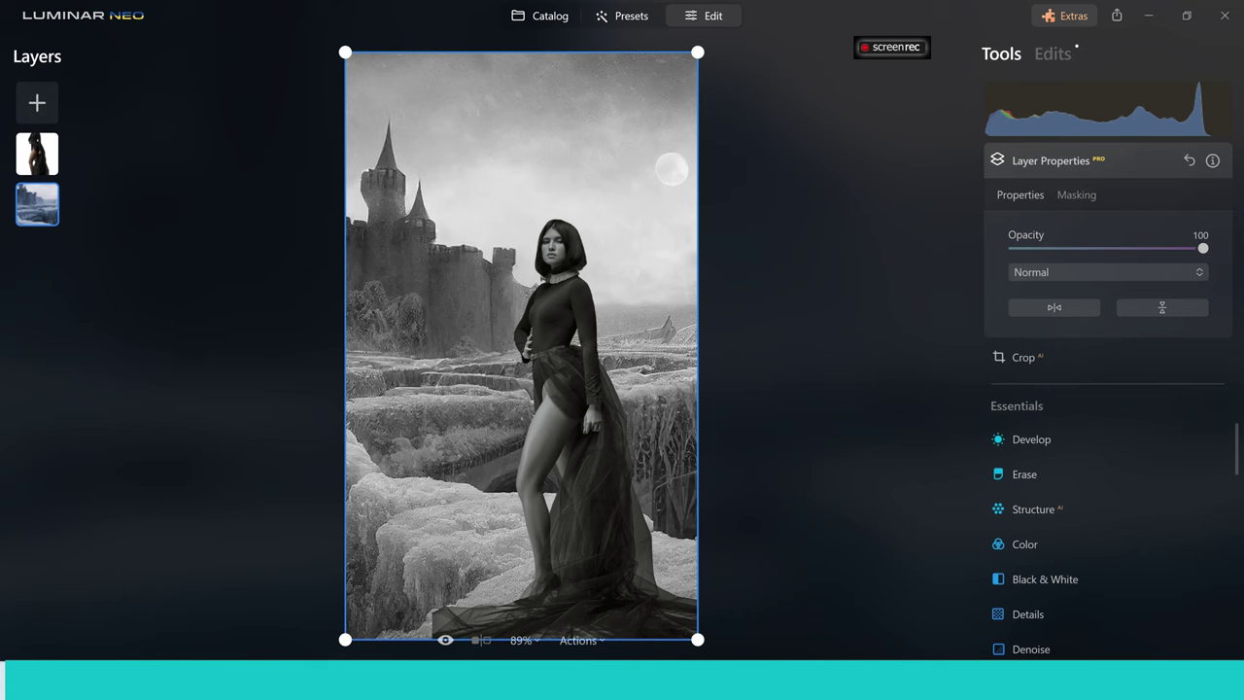
drag(1238, 452, 1236, 537)
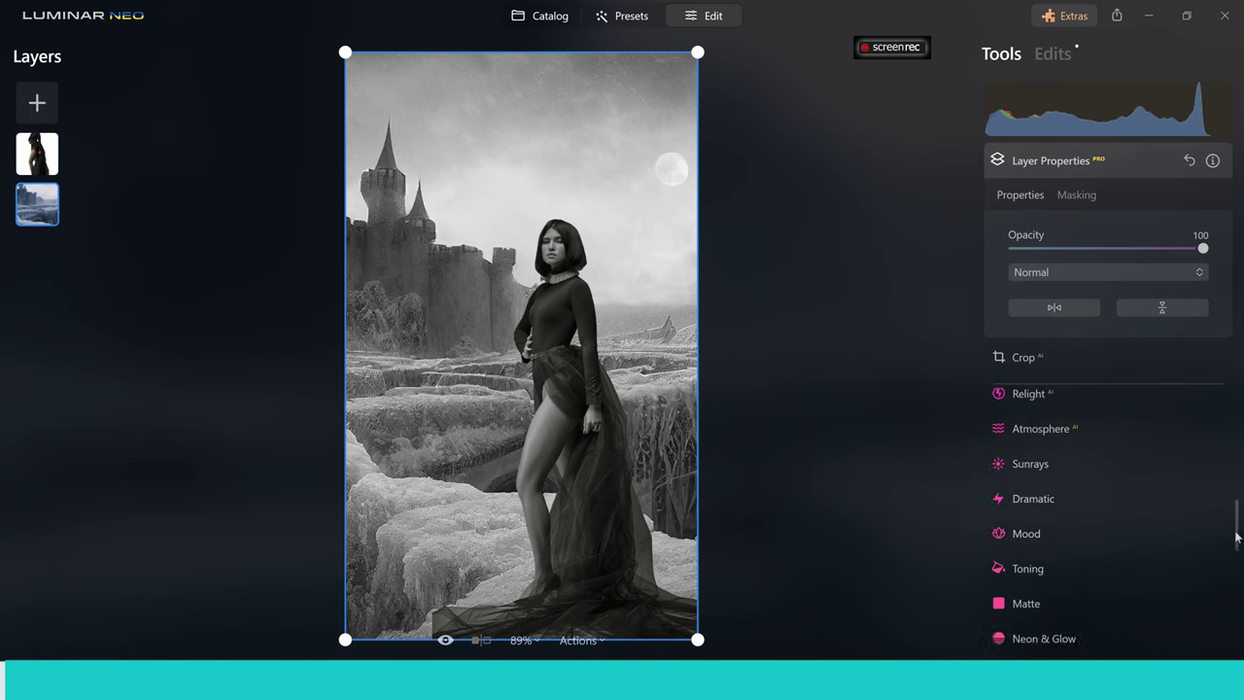
click(1045, 568)
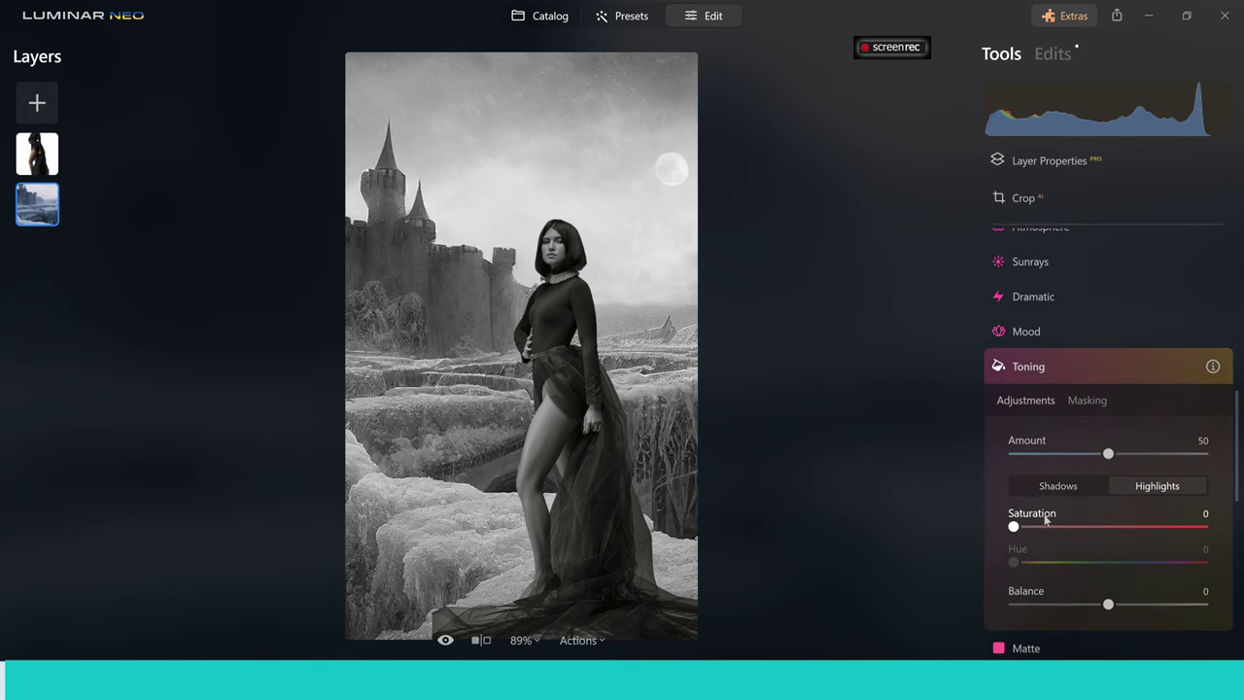
click(1058, 493)
scroll(1058, 489, down, 2)
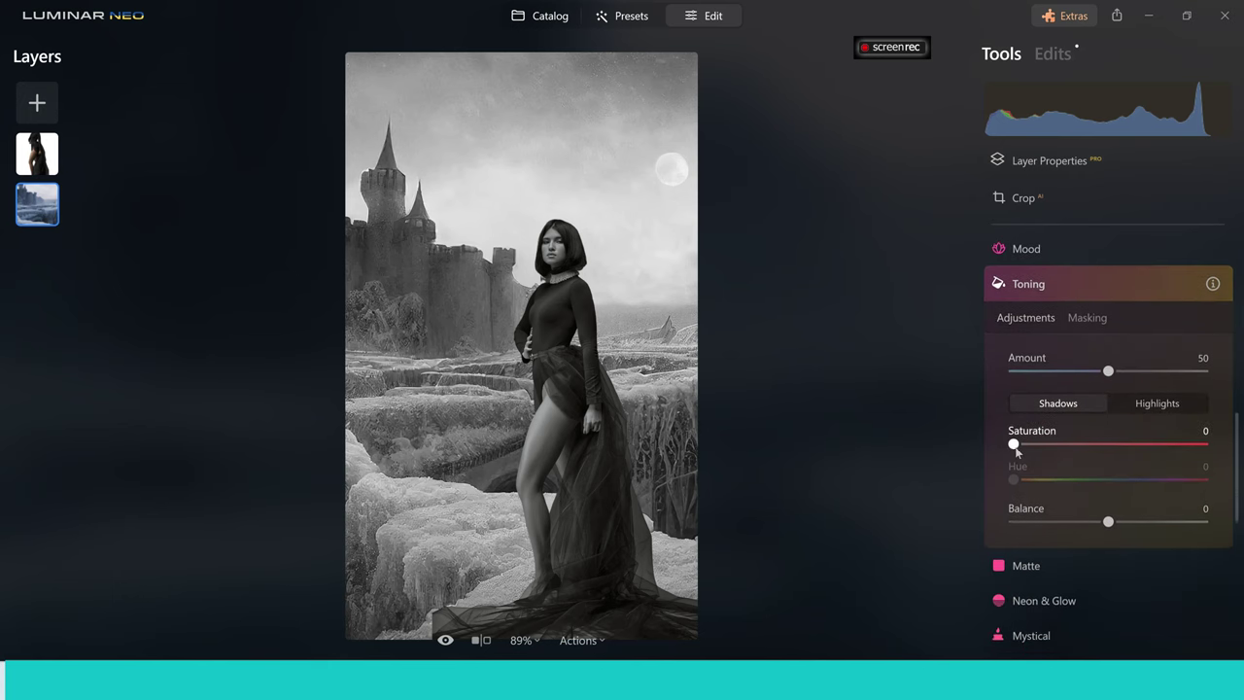
click(1098, 439)
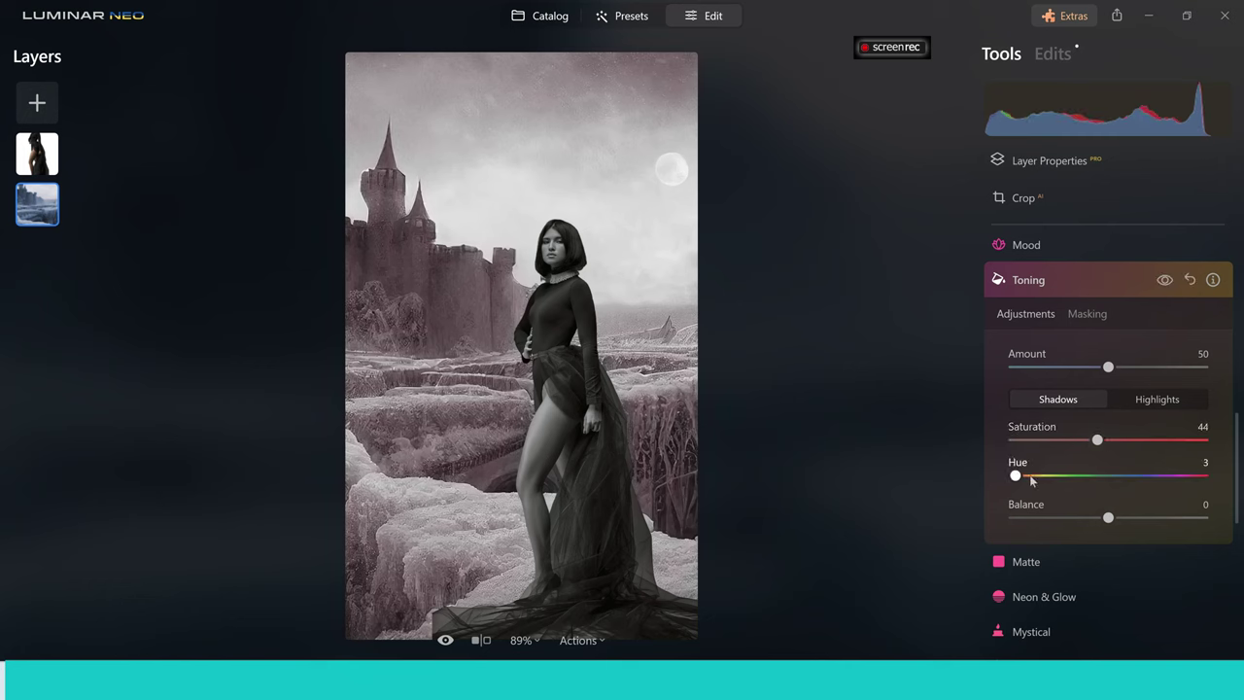
drag(1029, 474, 1041, 481)
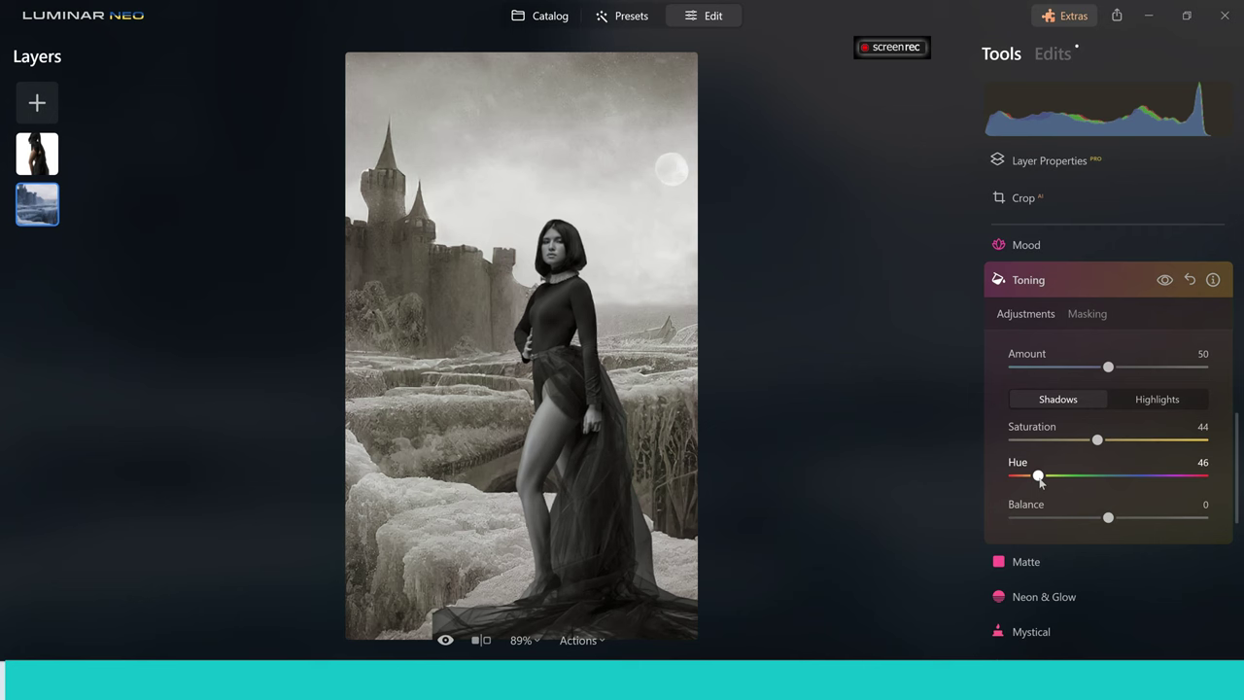
click(1032, 284)
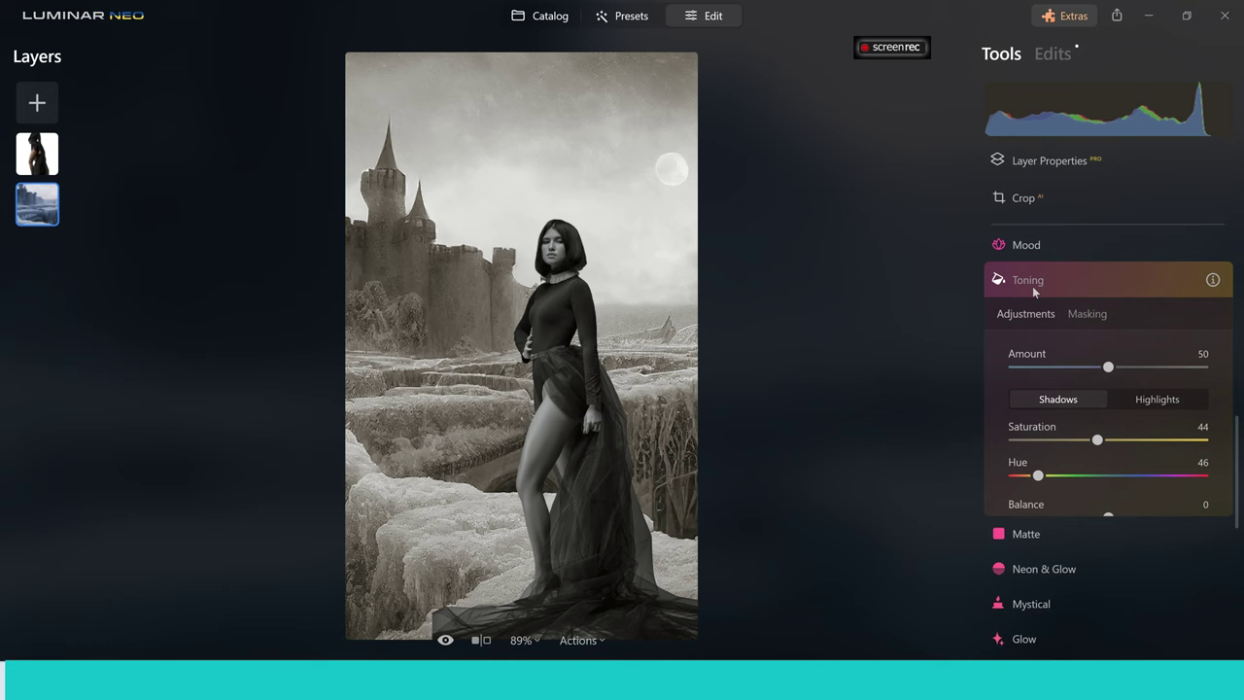
Select the woman layer and set its Toning shadows to Saturation 37, Hue 41.
click(51, 156)
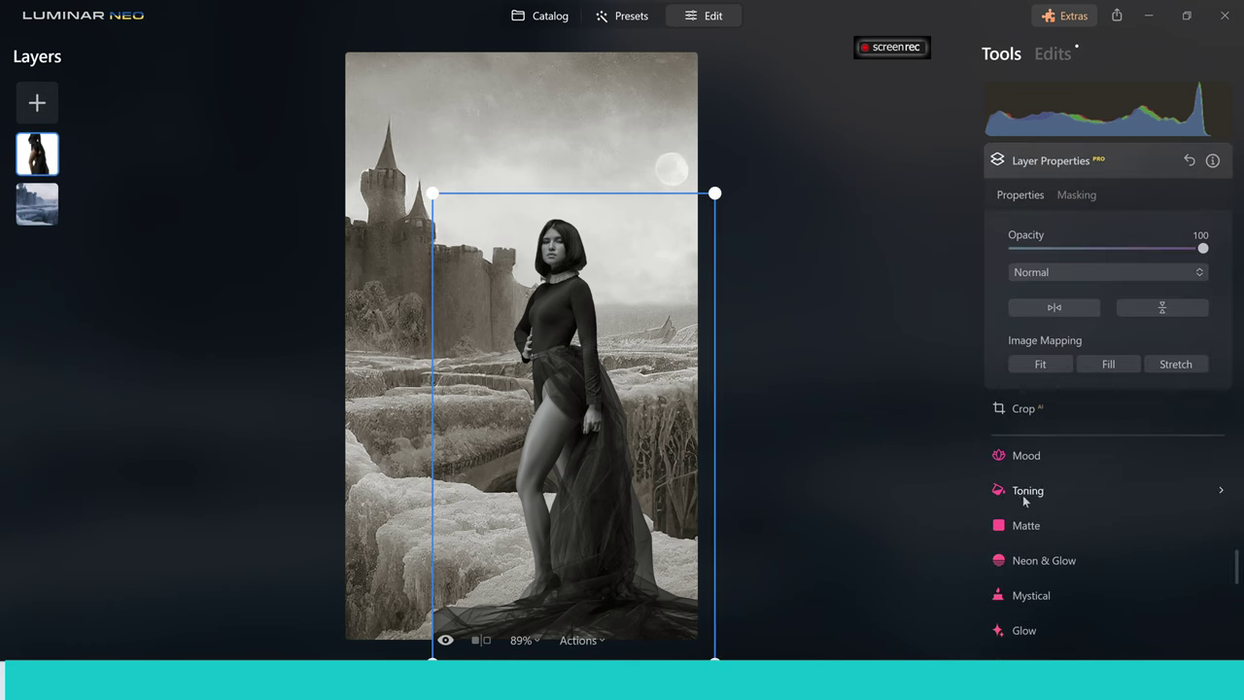
scroll(1024, 499, down, 1)
click(1029, 464)
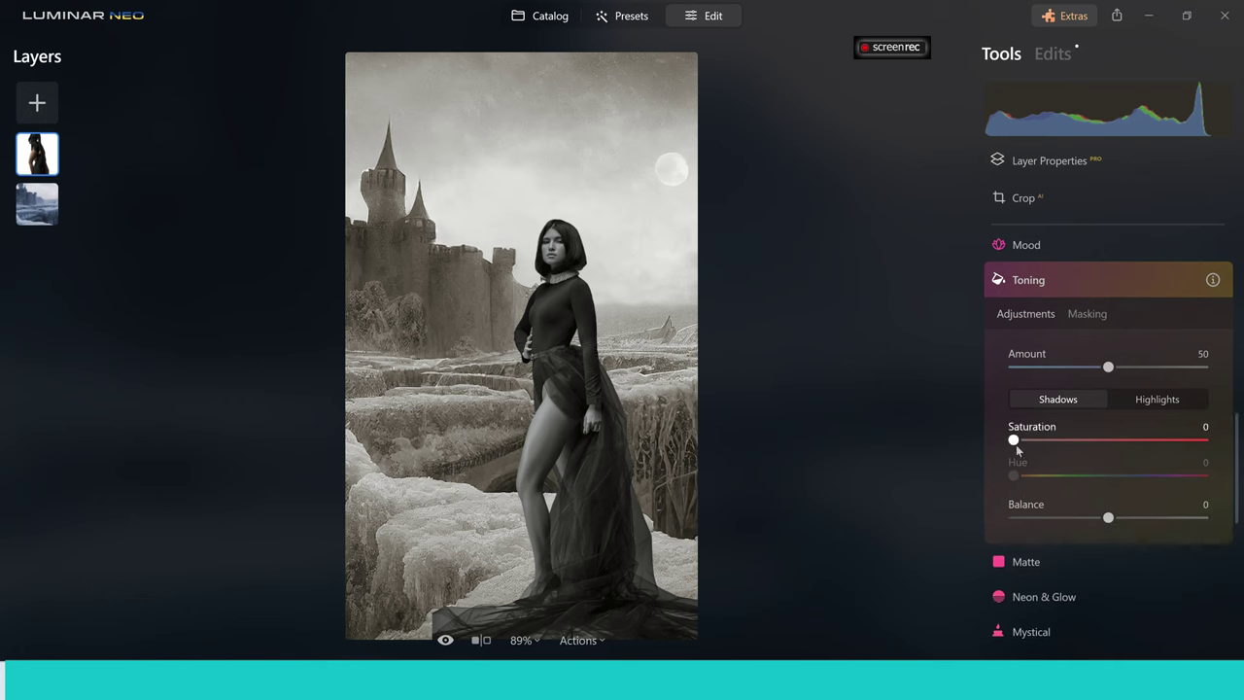
click(1081, 443)
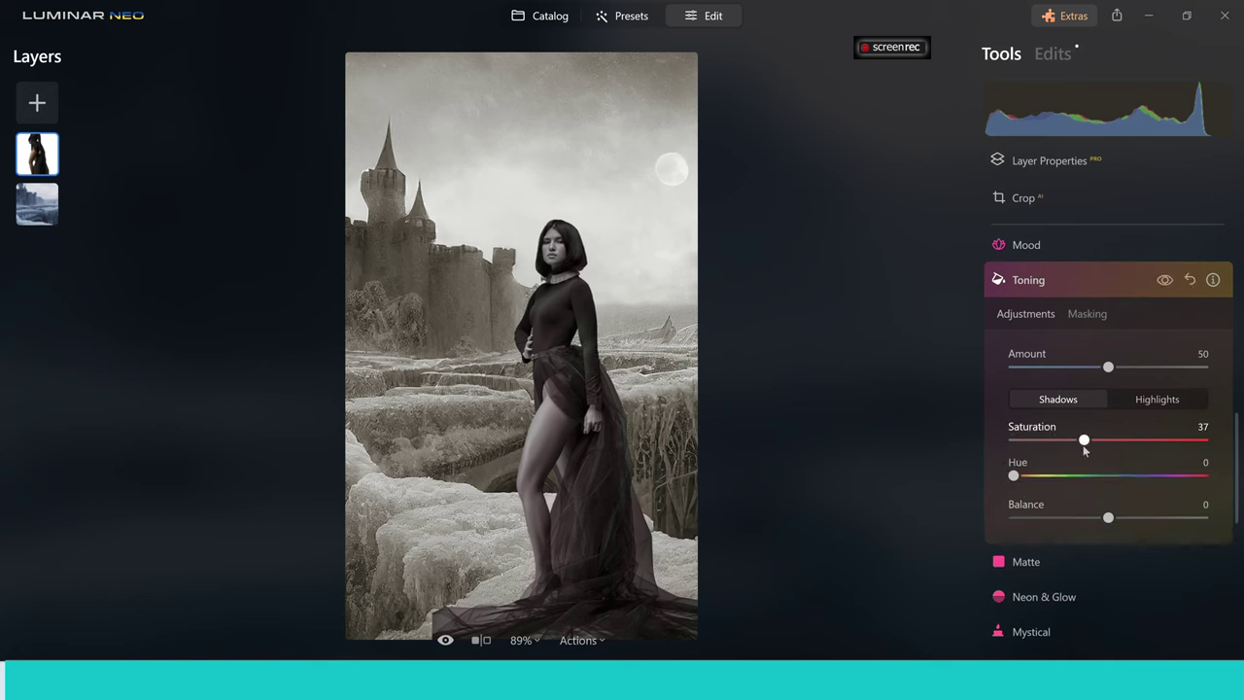
drag(1014, 476, 1035, 482)
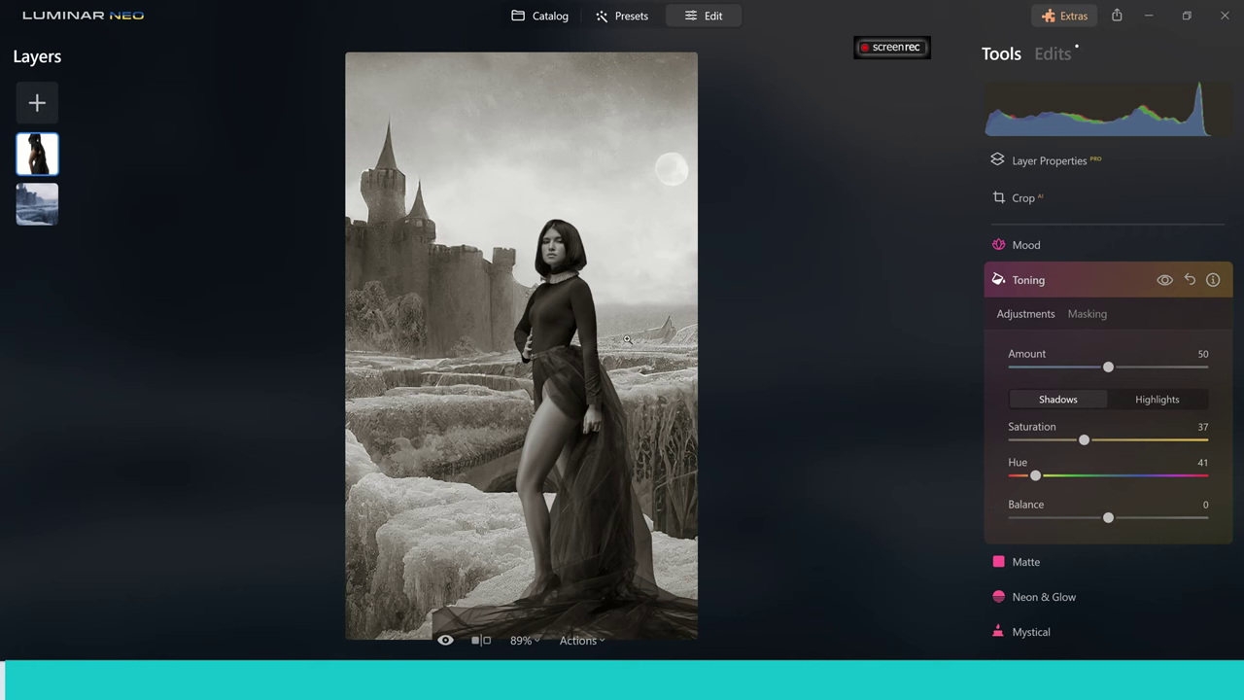
Apply the Mystical effect at Amount 52 to the castle background layer.
click(1022, 282)
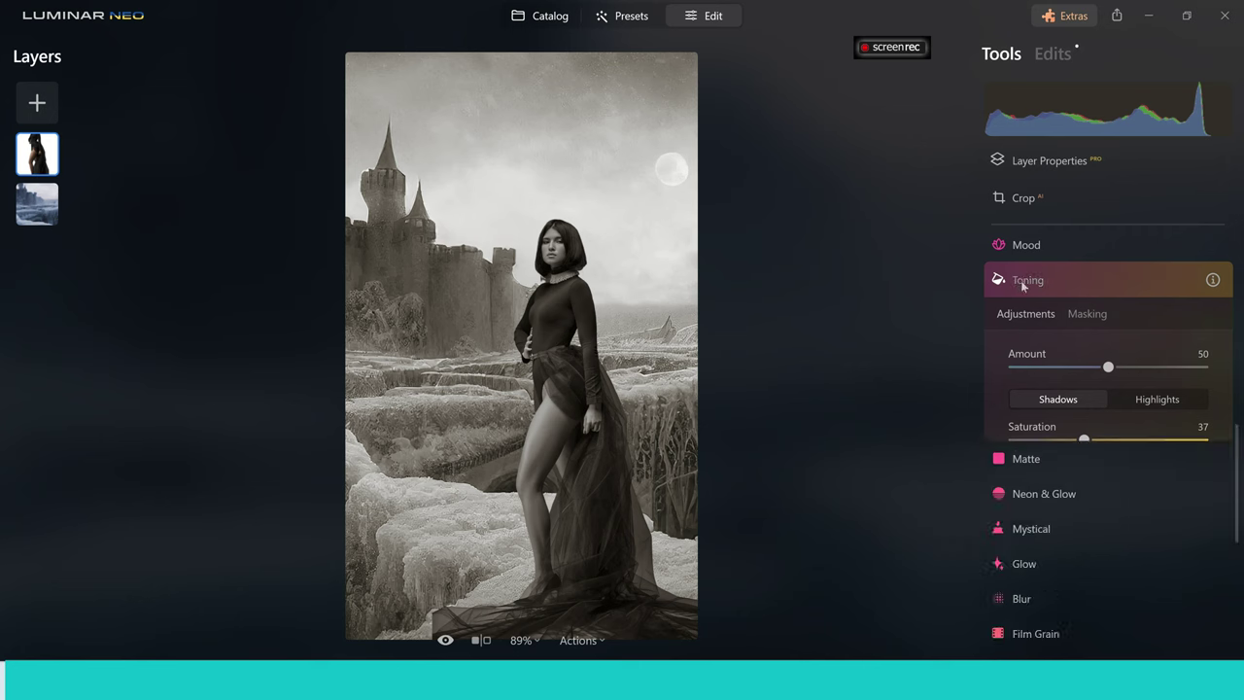
click(1049, 381)
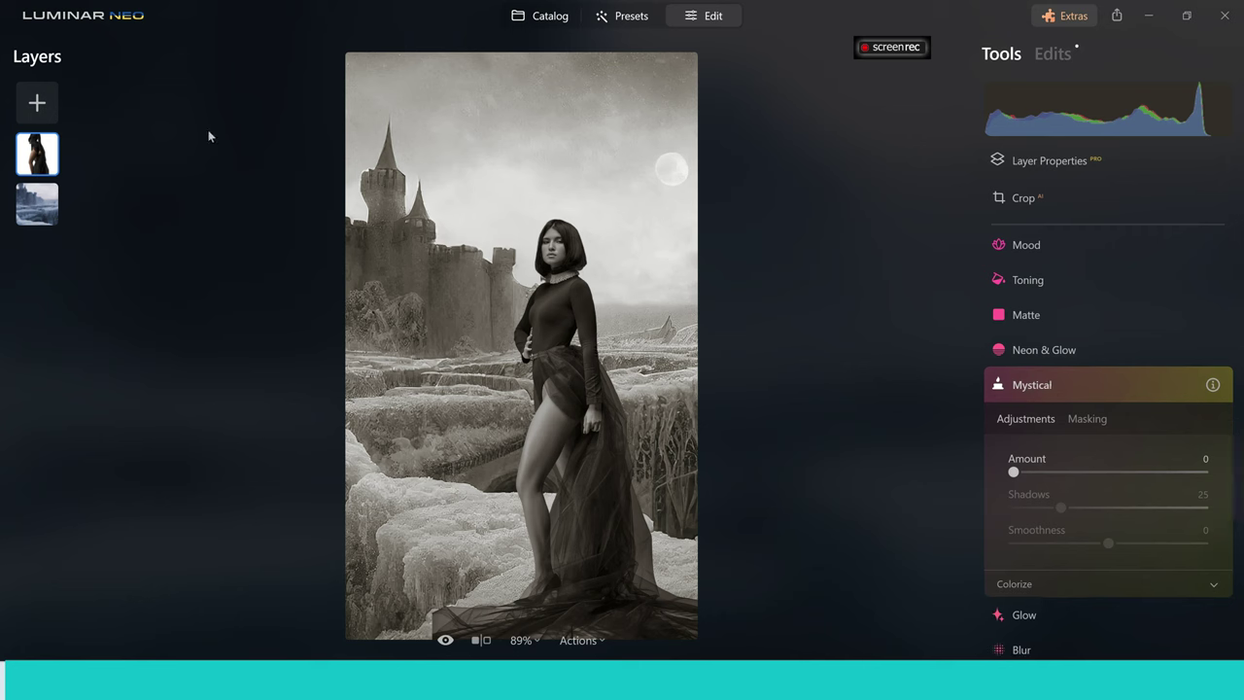
click(45, 201)
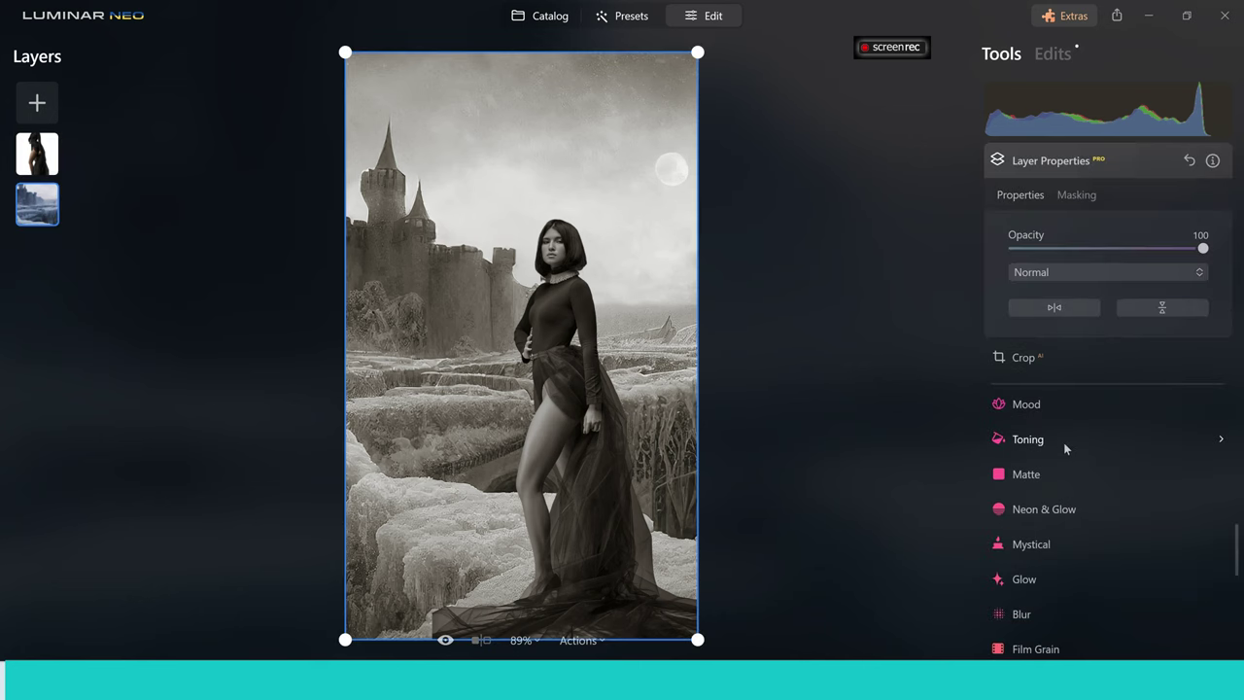
click(1025, 544)
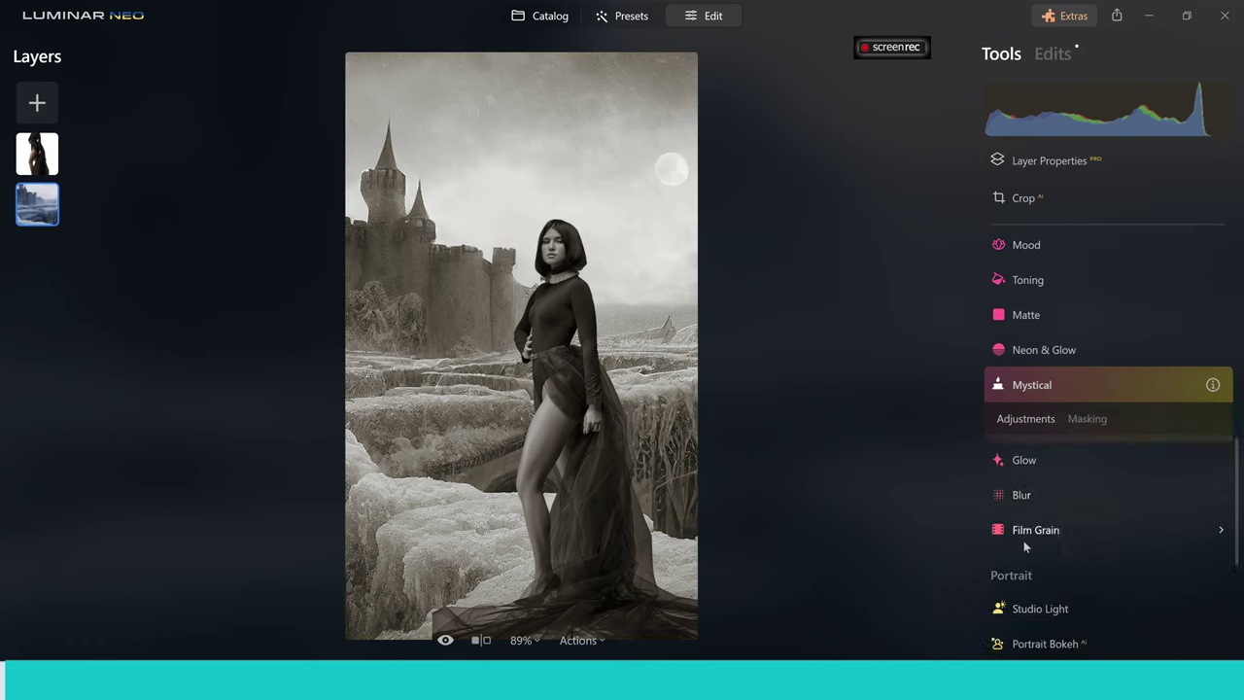
drag(1014, 473, 1118, 489)
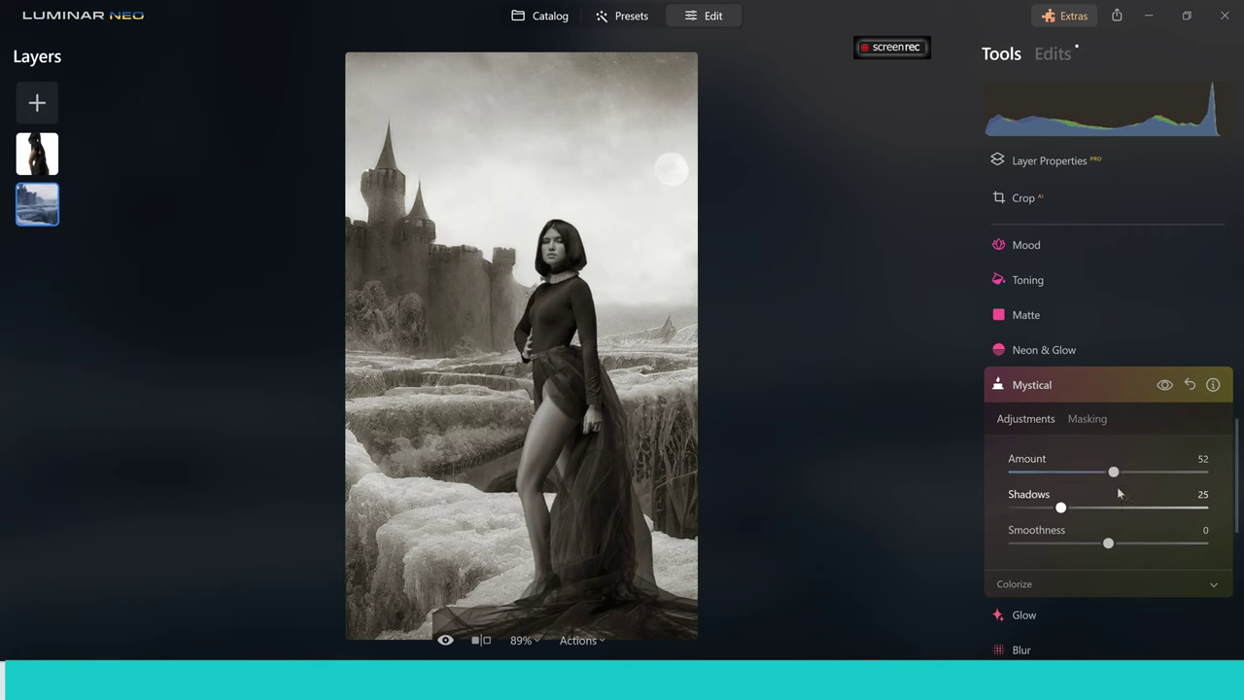
Add an Essentials Vignette with Amount -70 around the castle background.
click(1028, 386)
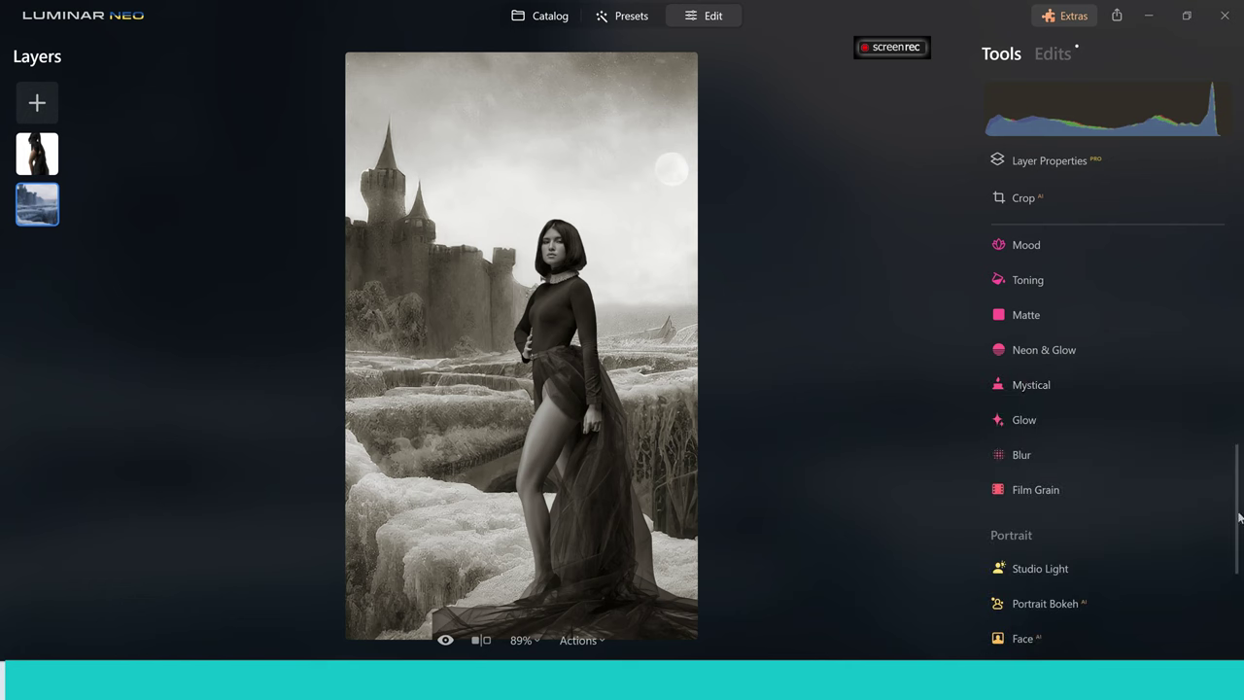
drag(1240, 525, 1237, 613)
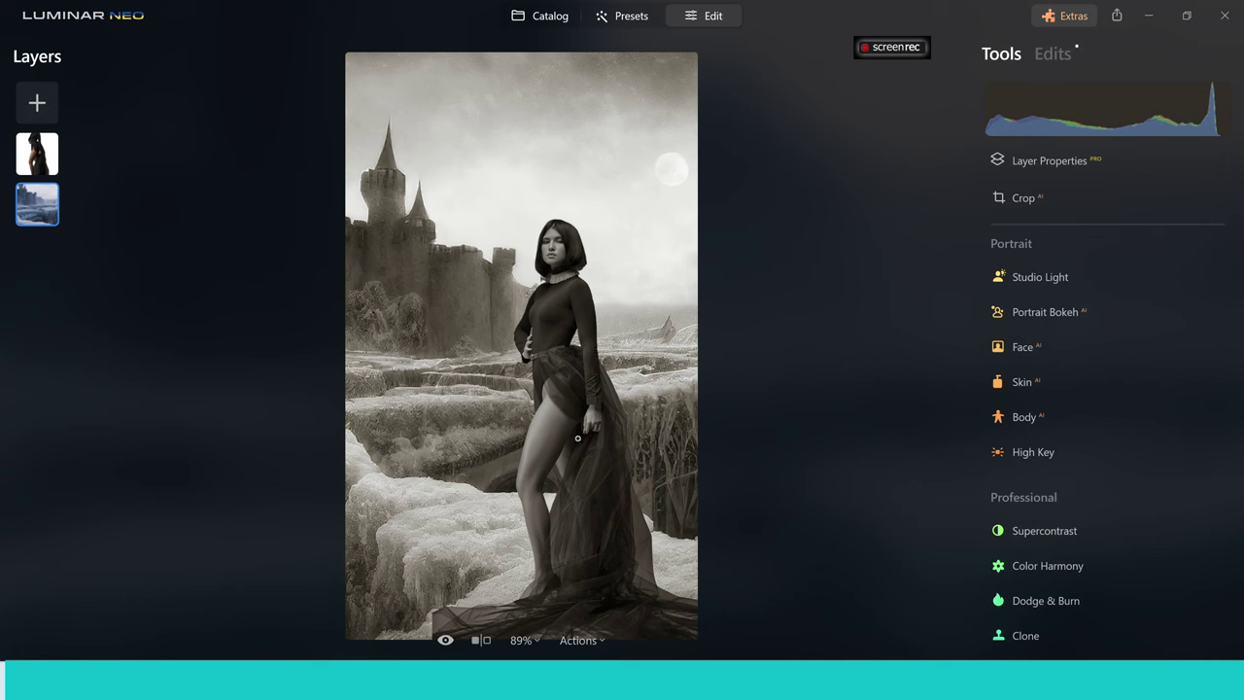
scroll(1044, 500, up, 5)
click(1033, 509)
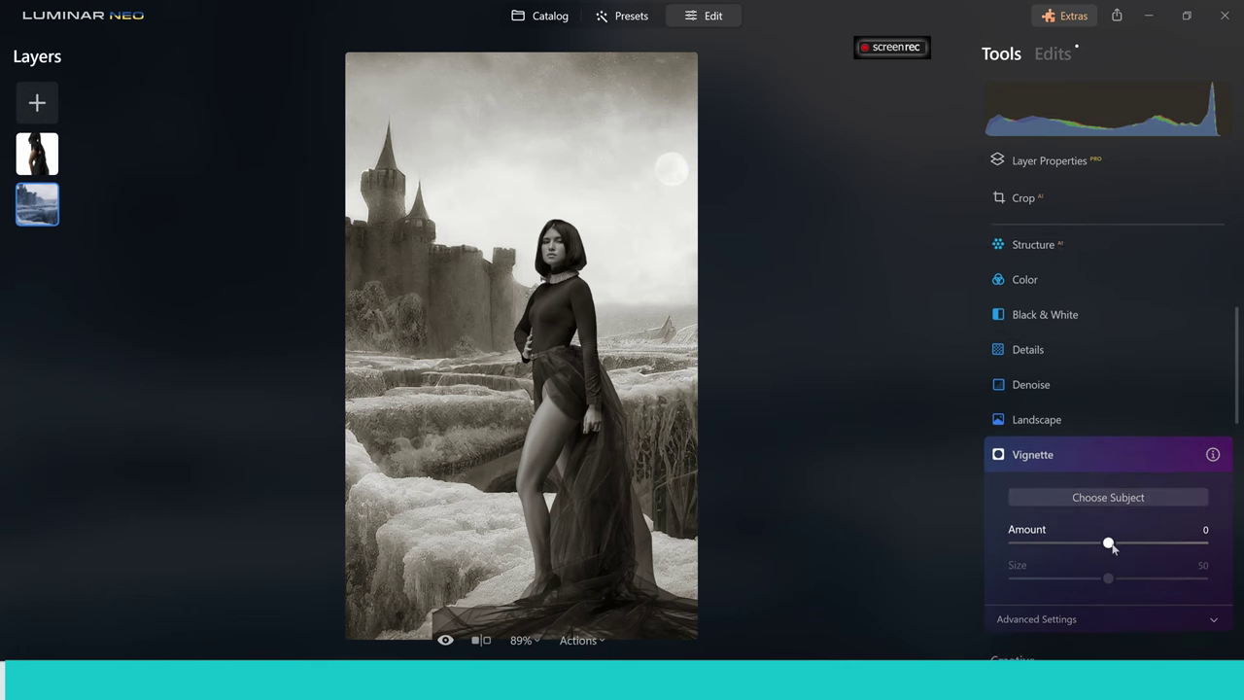
drag(1109, 541, 1045, 546)
key(ctrl+minus)
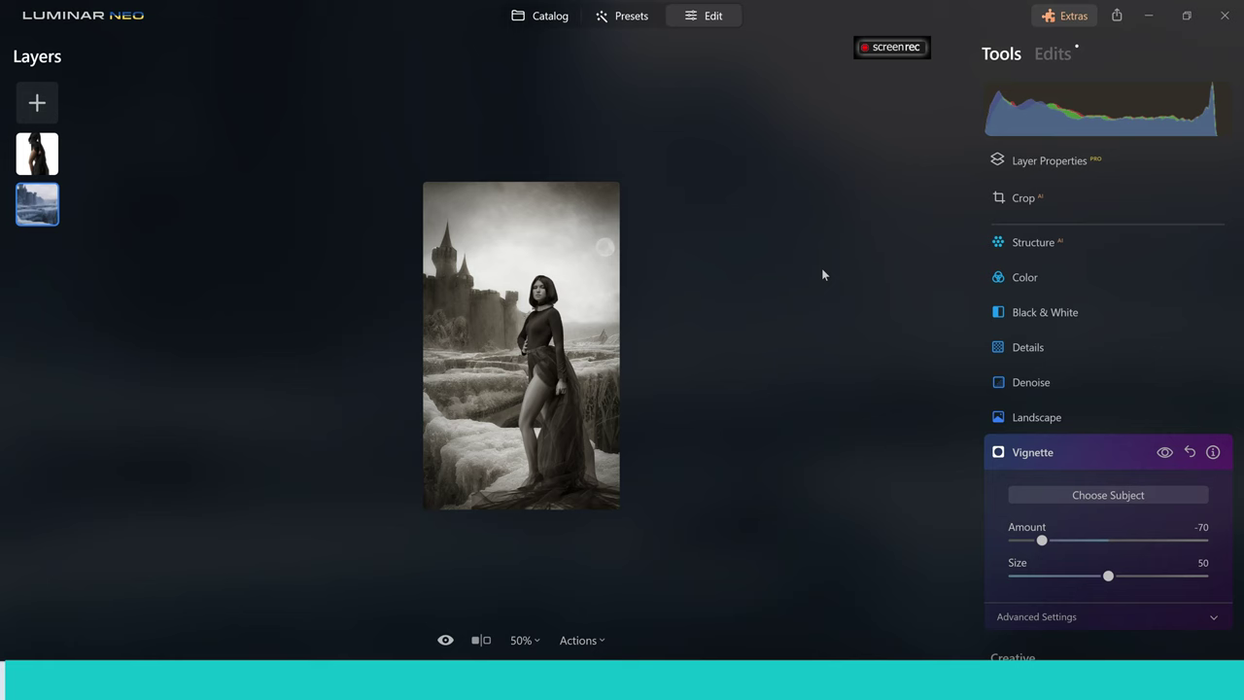
key(ctrl+0)
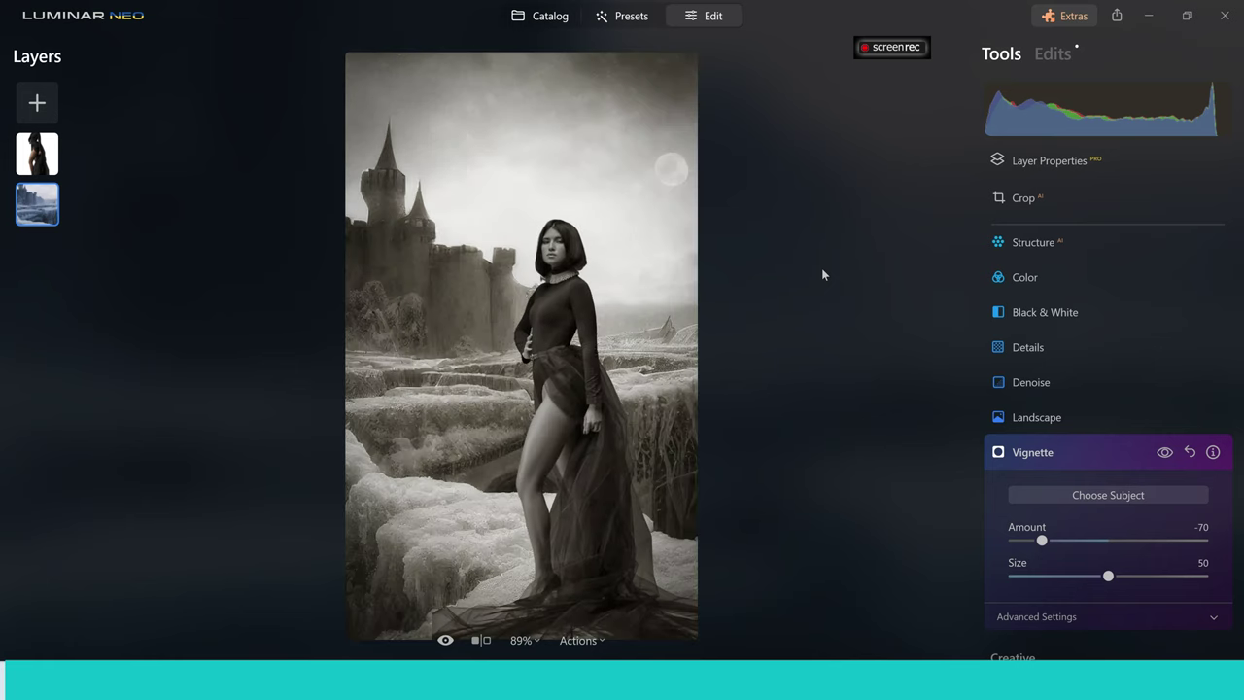